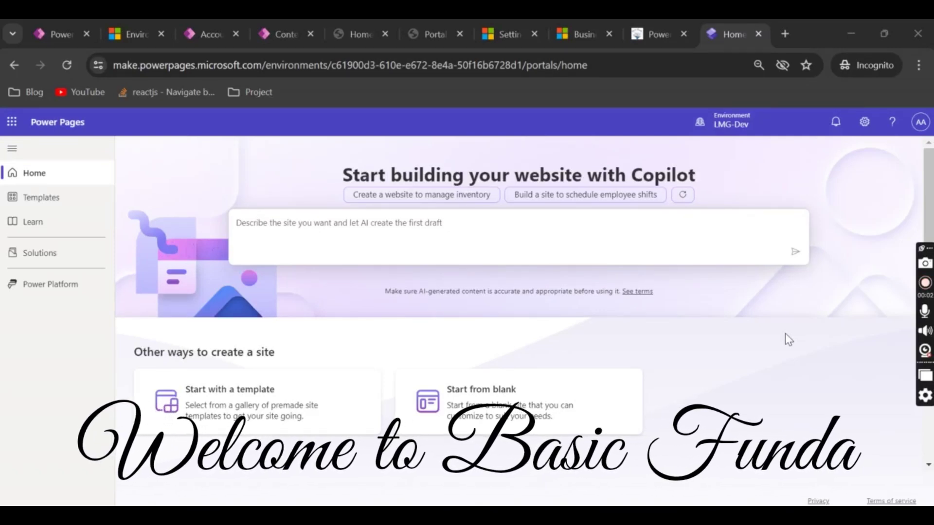
Read through the Power Pages posts on the Basic Funda blog
click(650, 25)
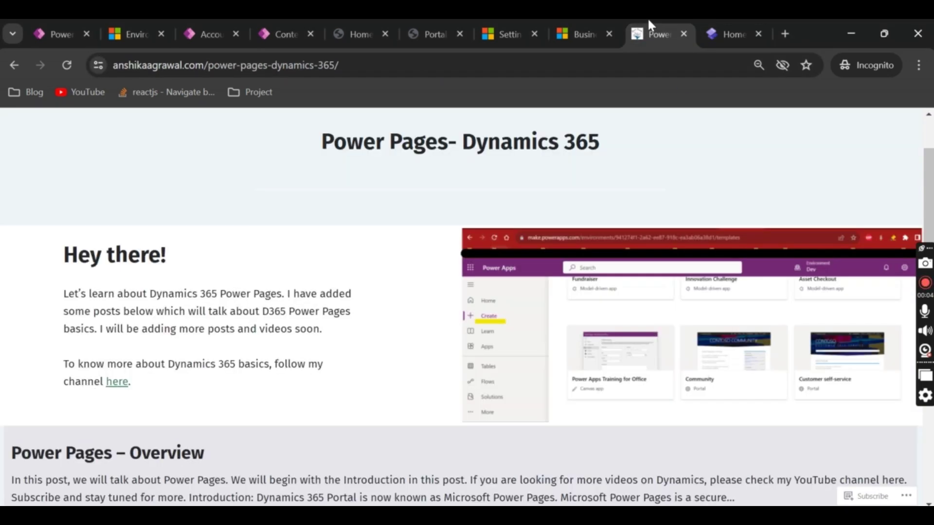
scroll(595, 238, down, 1)
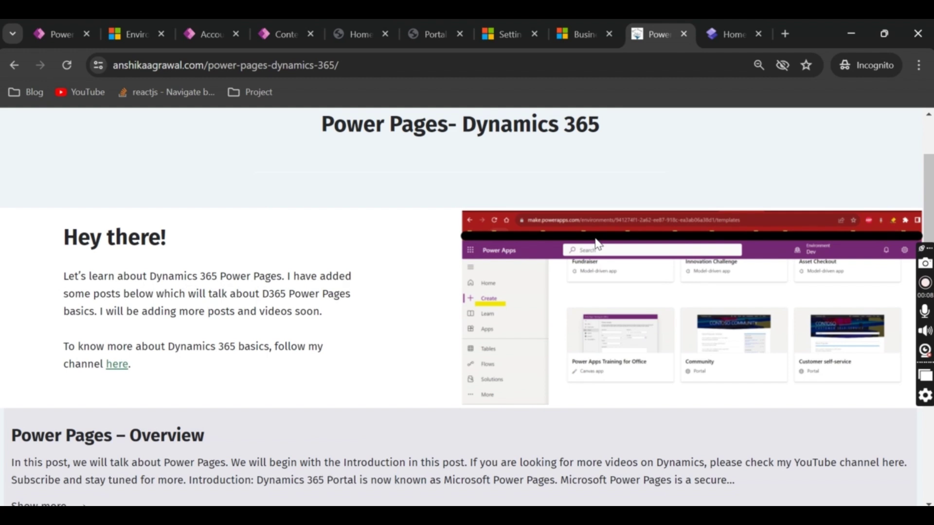
scroll(596, 242, down, 1)
scroll(597, 241, down, 2)
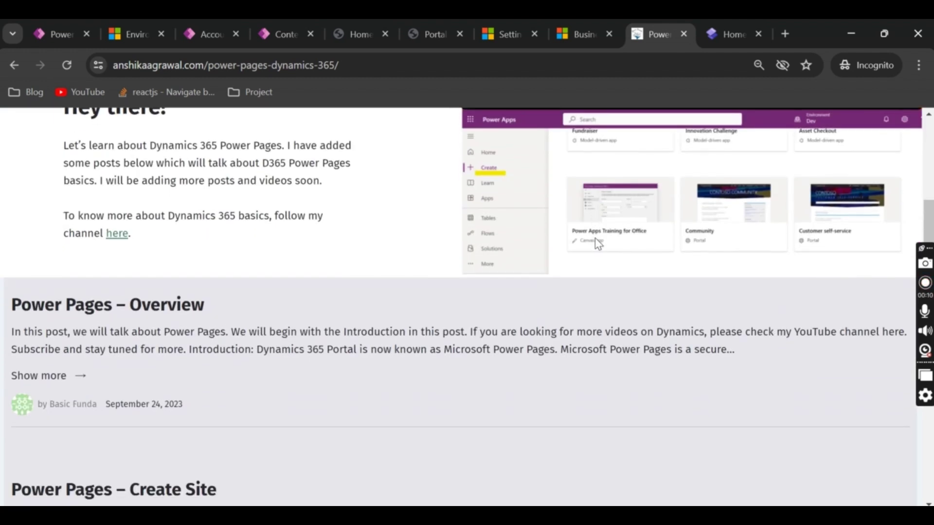
scroll(594, 238, down, 2)
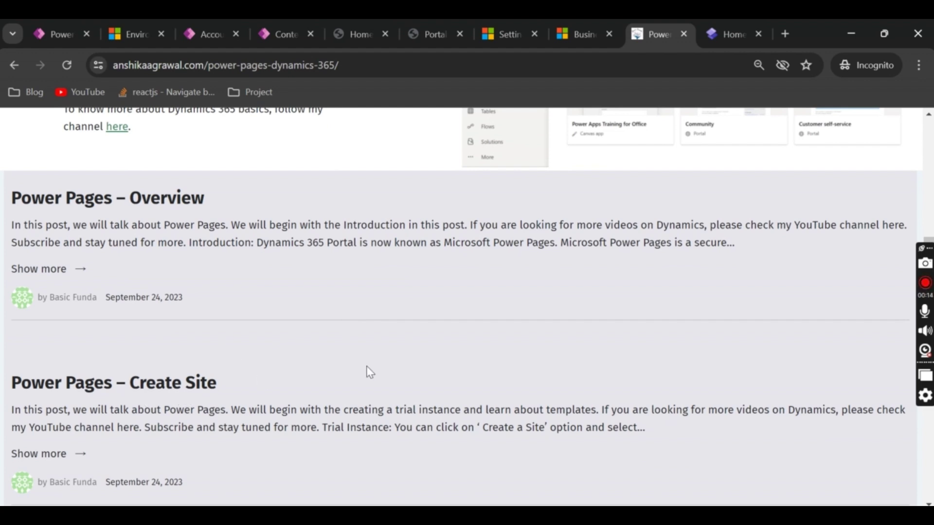
scroll(369, 372, down, 1)
scroll(369, 372, down, 1)
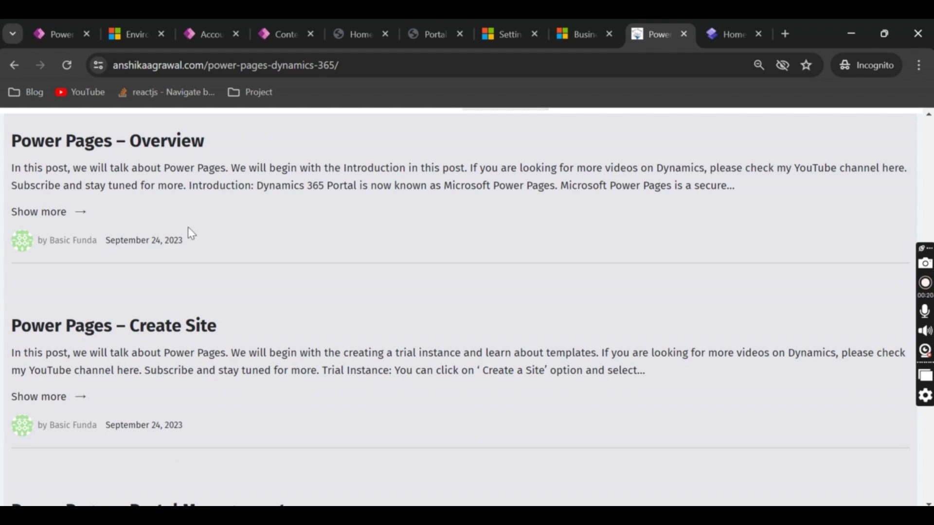
scroll(188, 227, down, 1)
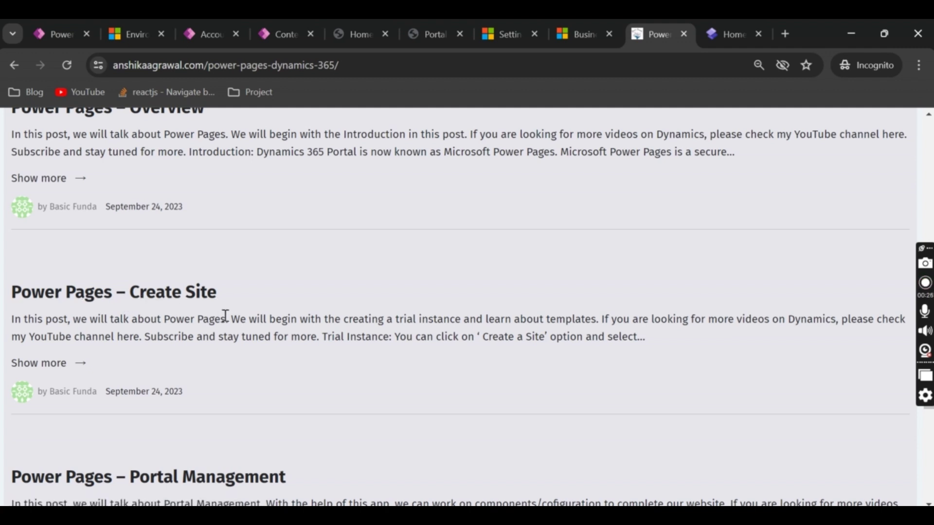
scroll(225, 316, up, 1)
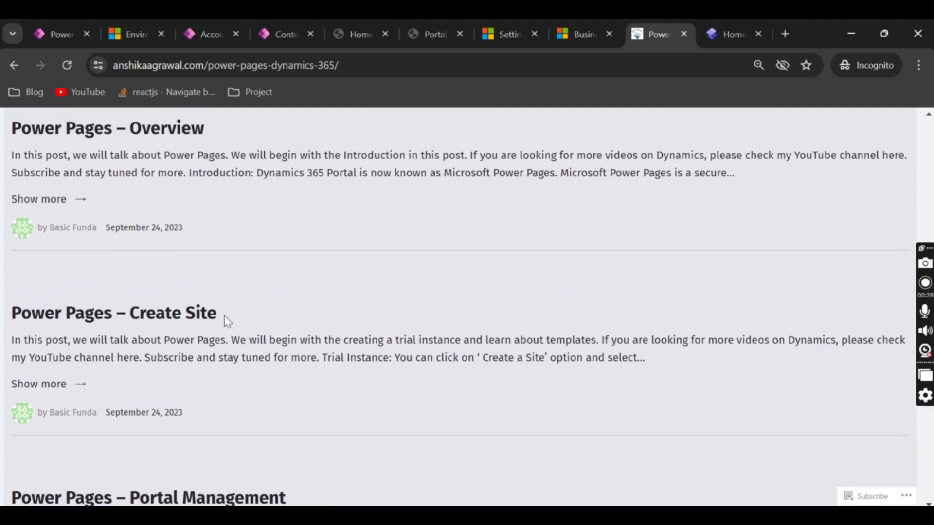
scroll(448, 246, up, 10)
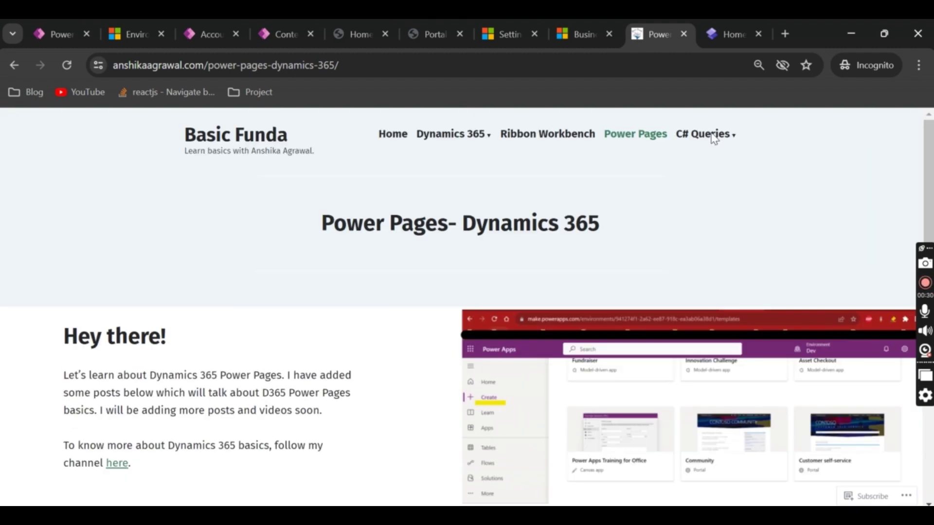
Go back to Power Pages home and show the list of environments
click(725, 34)
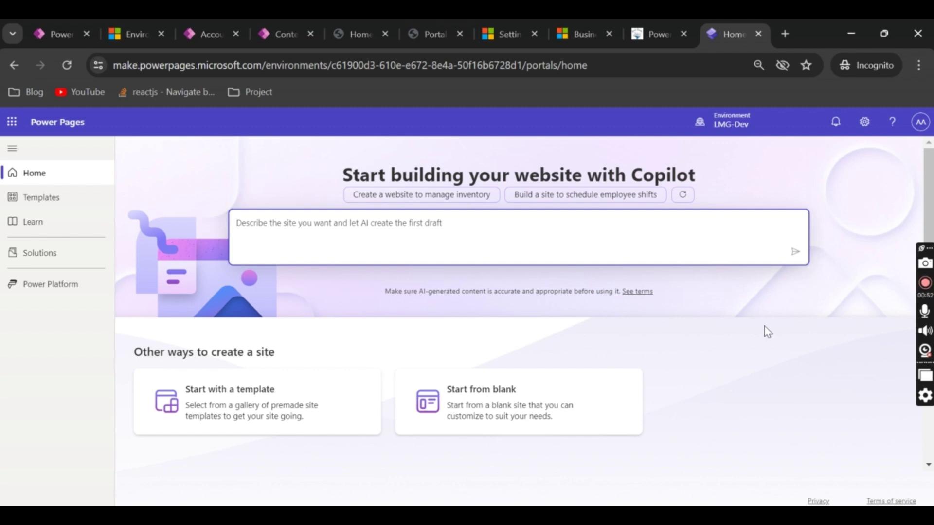
click(732, 127)
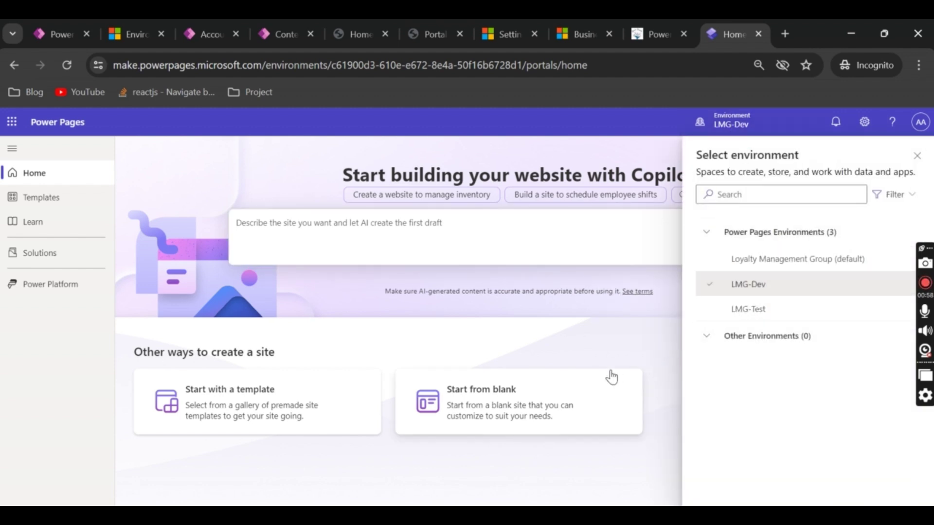
scroll(612, 374, down, 4)
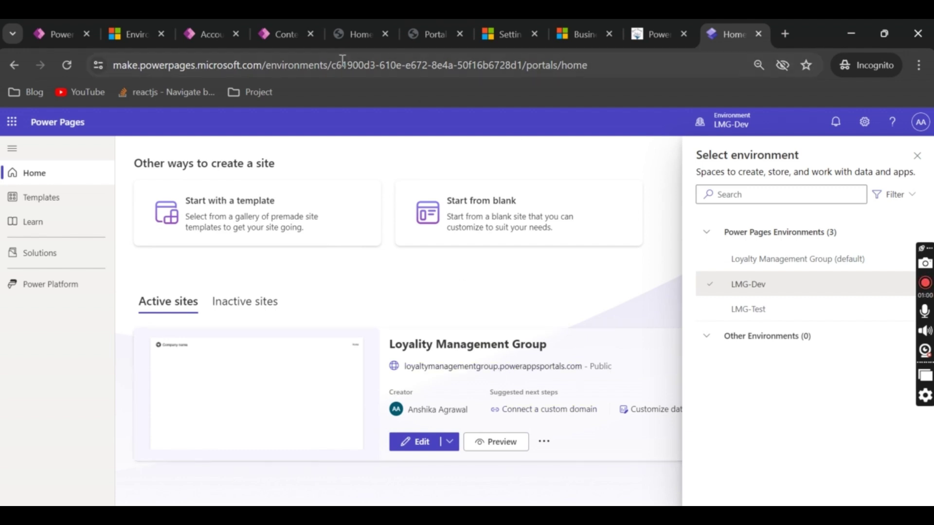
Look over the Loyalty Program Management portal and its Orders options
click(349, 38)
scroll(496, 292, down, 5)
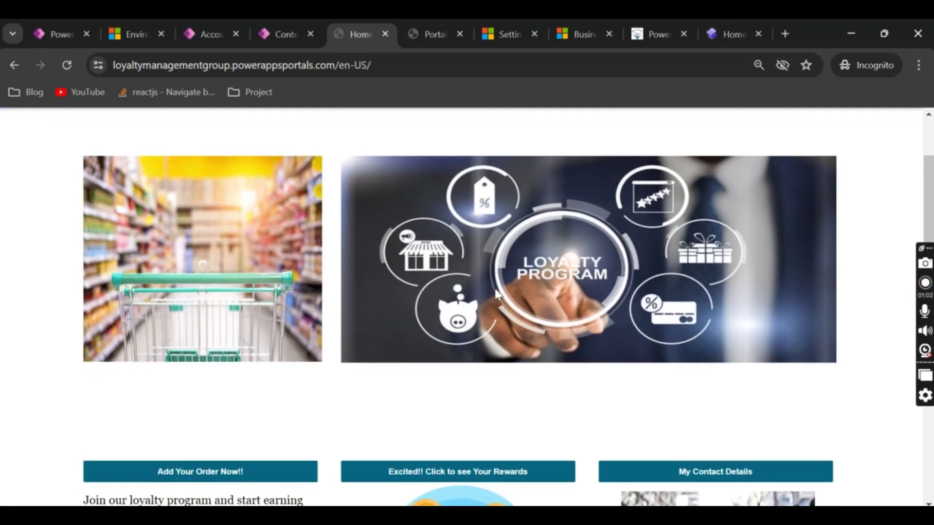
scroll(496, 291, up, 5)
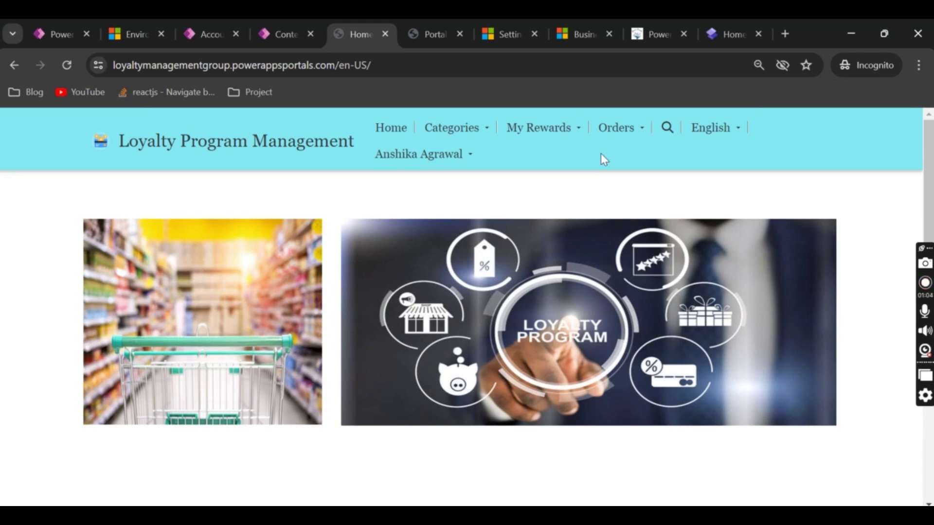
click(635, 127)
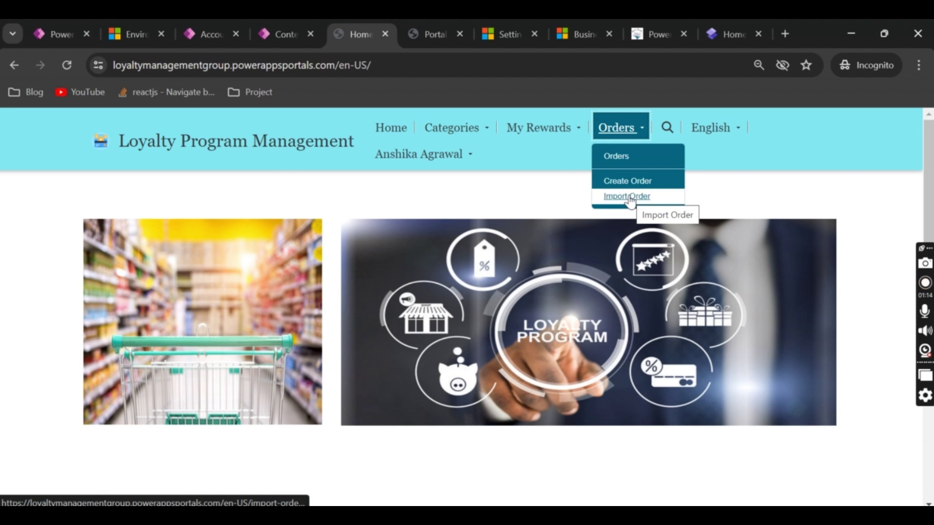
click(706, 210)
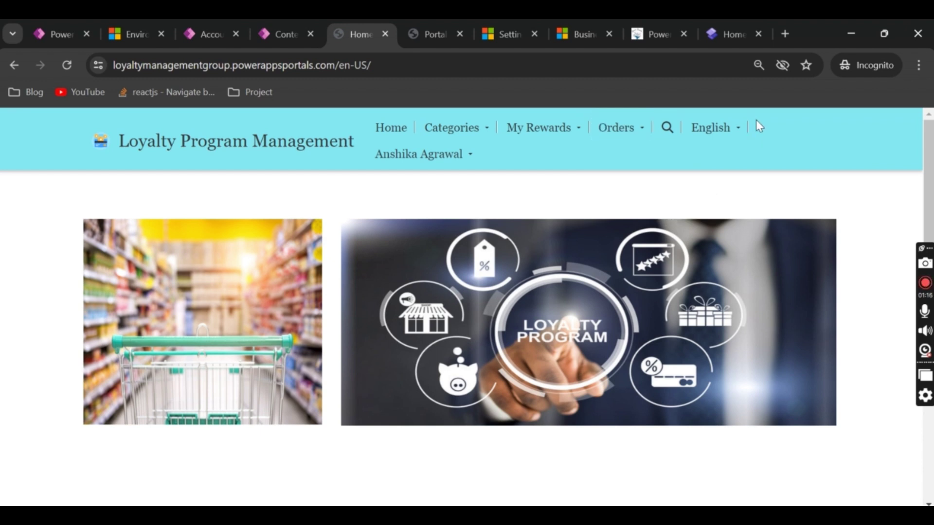
Switch the portal to हिंदी, then back to English, and return to Power Pages
click(737, 127)
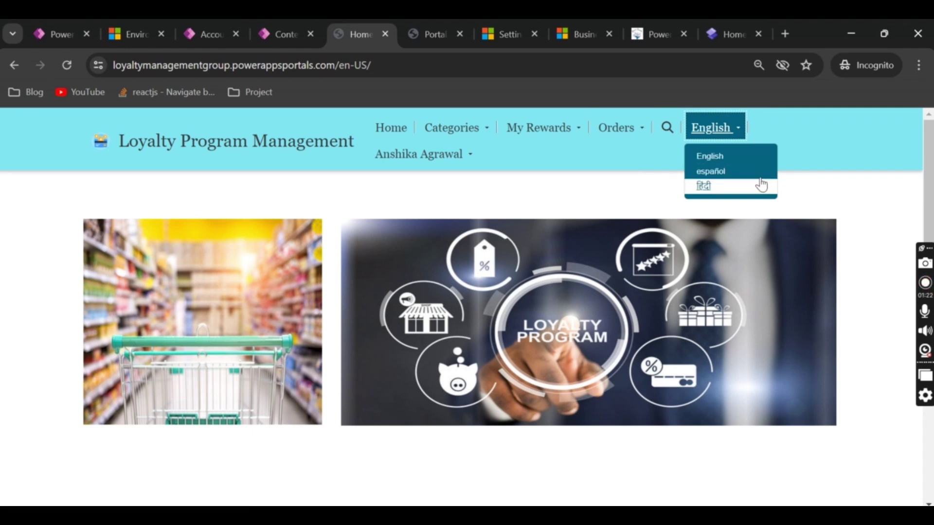
click(712, 187)
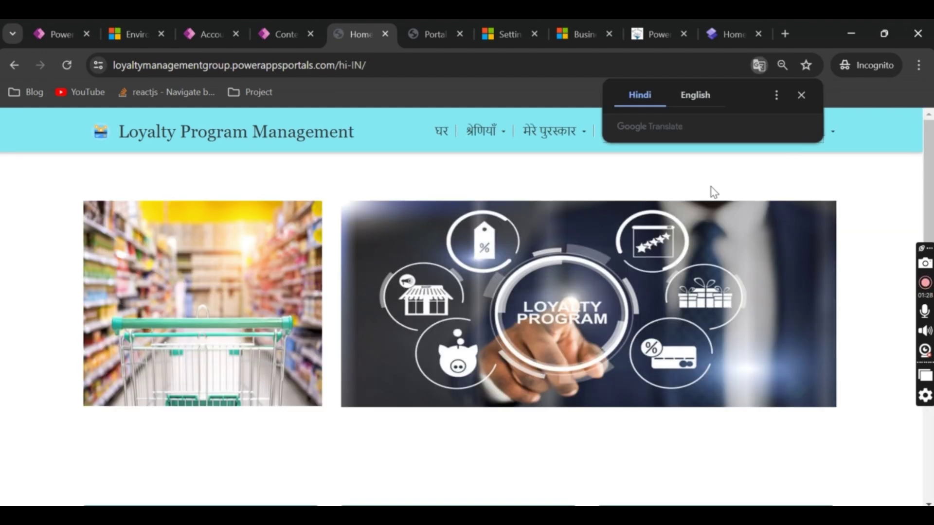
drag(855, 233, 652, 160)
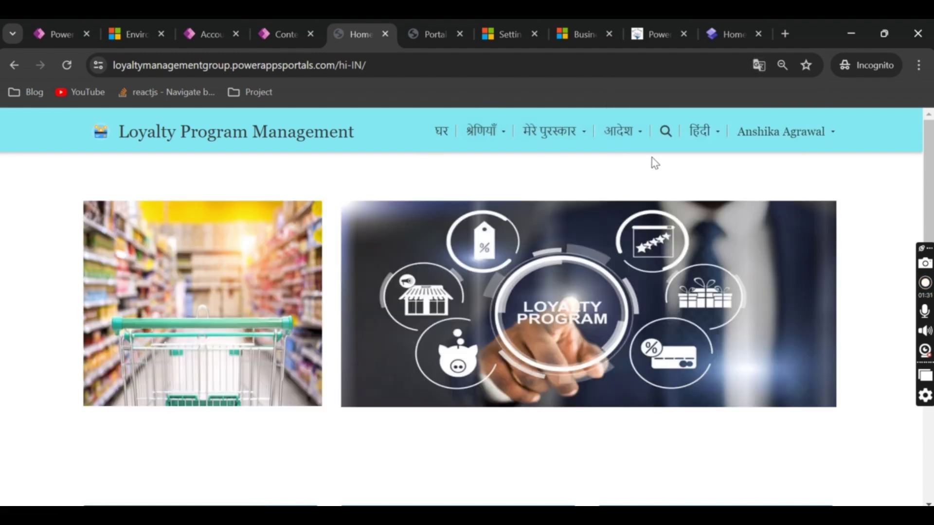
click(716, 134)
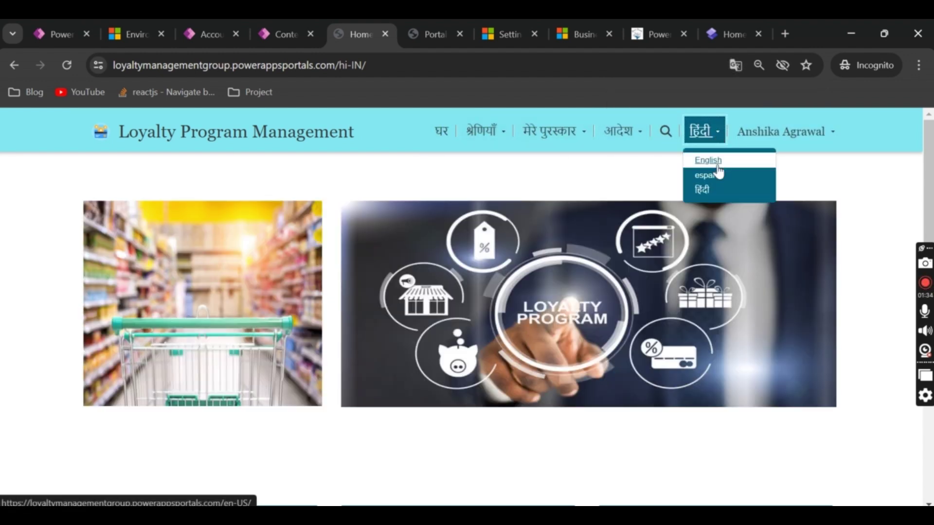
click(717, 165)
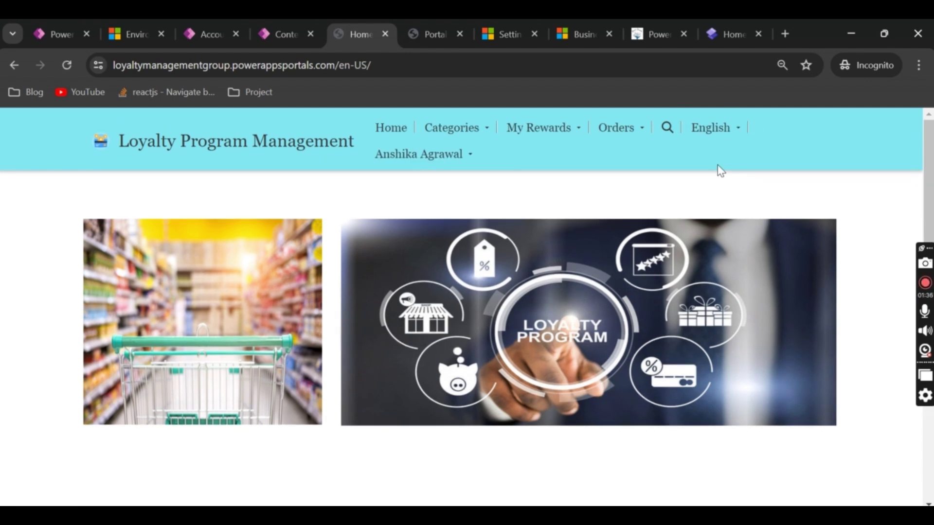
click(721, 30)
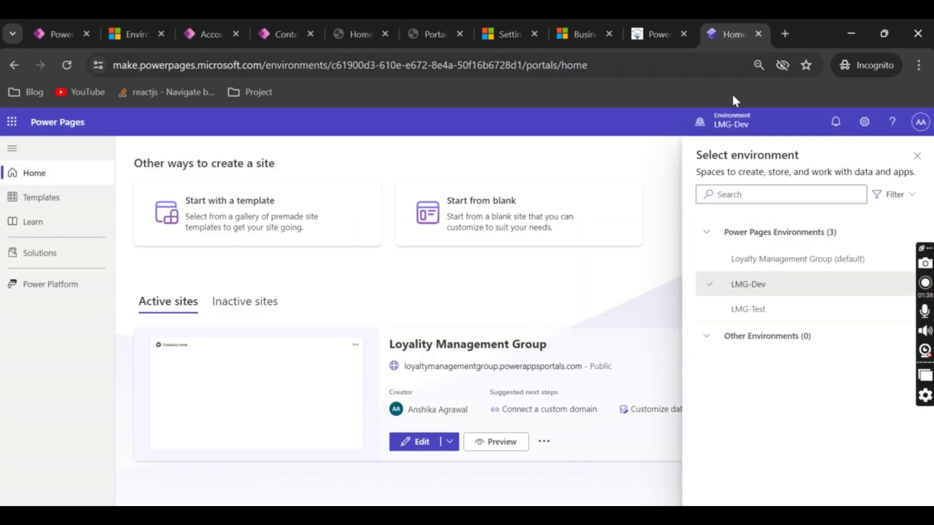
Switch to the LMG-Test environment and confirm it has no active sites
click(761, 317)
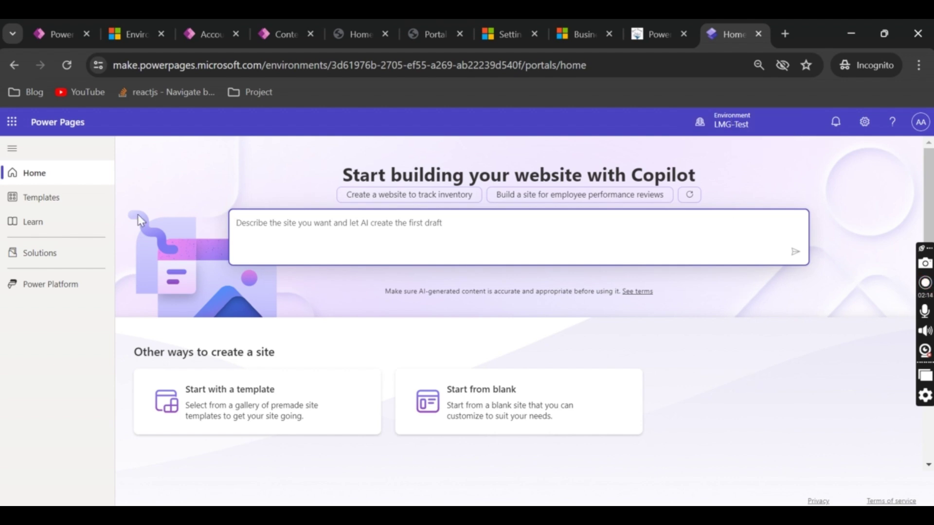
scroll(324, 393, down, 3)
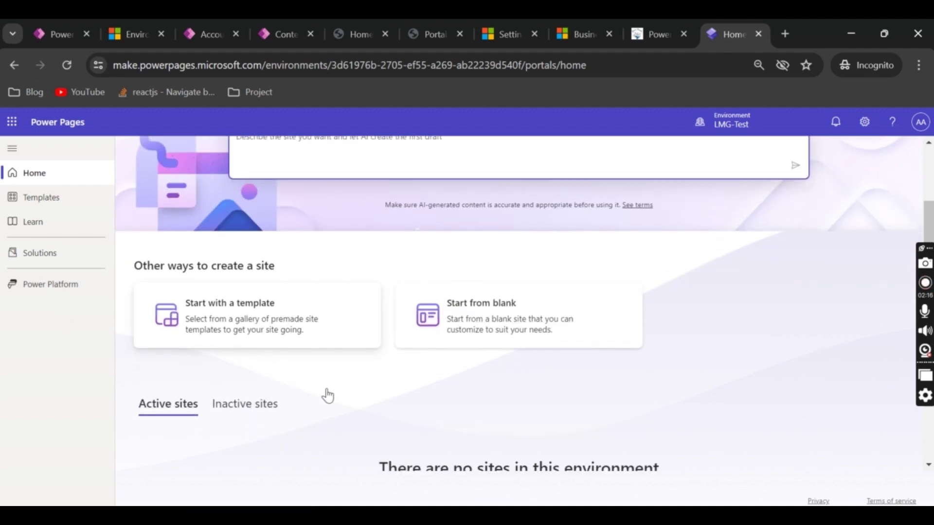
scroll(326, 394, down, 1)
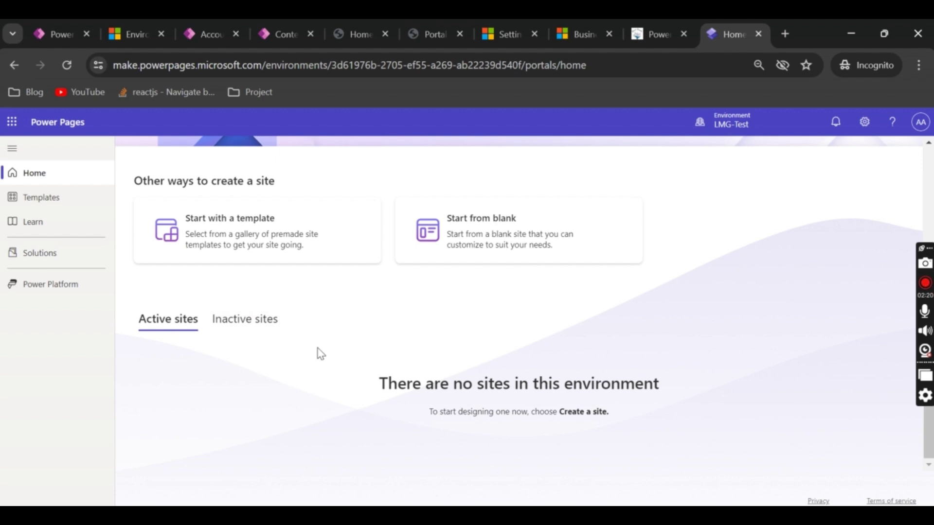
scroll(321, 353, up, 2)
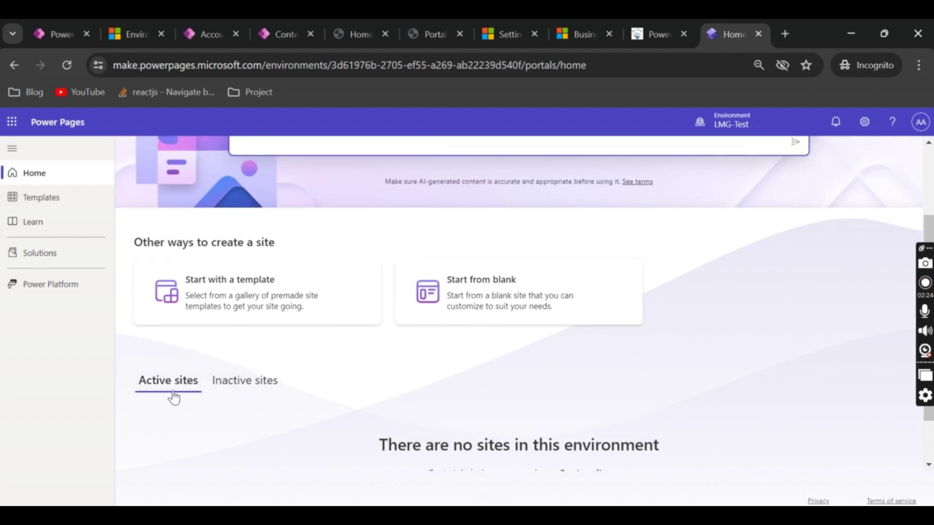
scroll(272, 422, up, 2)
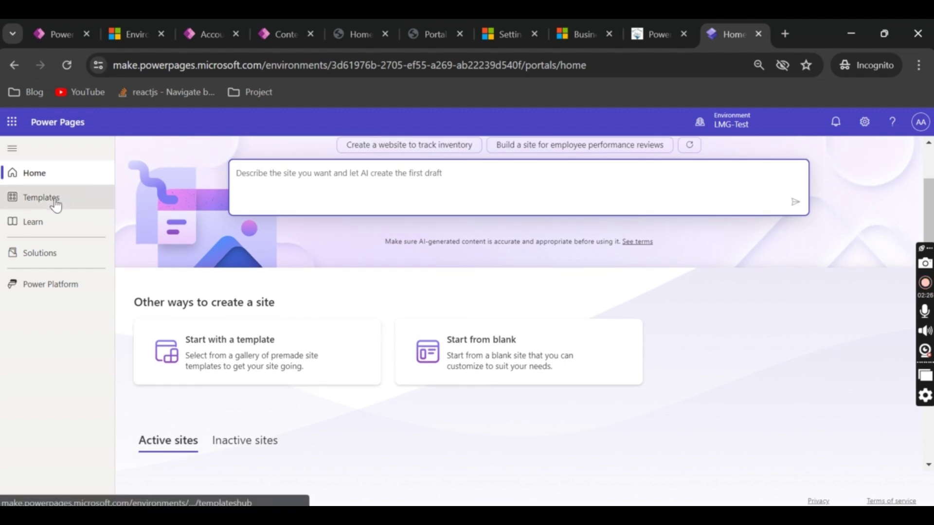
click(55, 203)
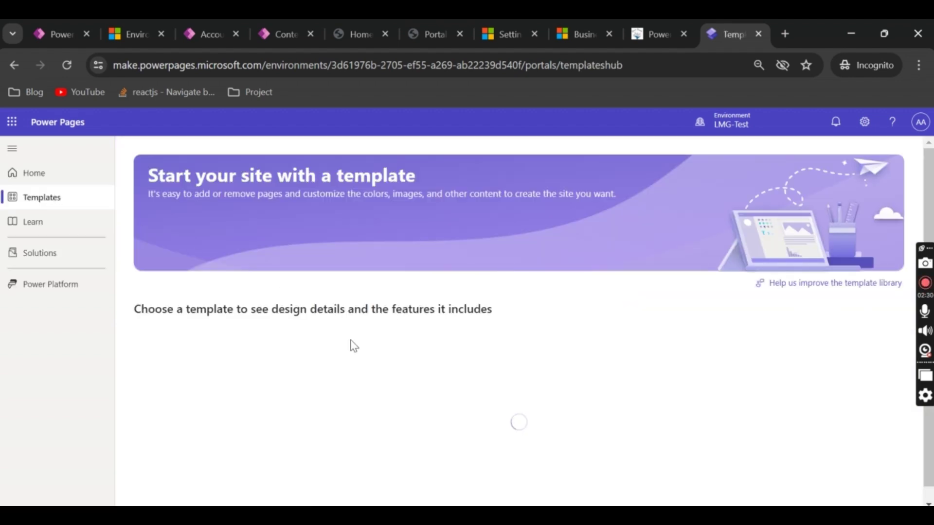
scroll(354, 346, down, 1)
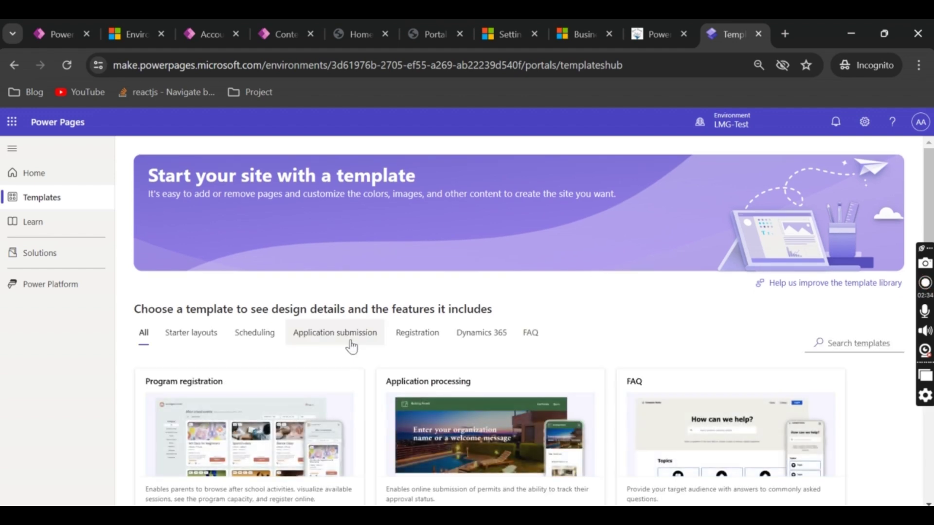
scroll(351, 346, down, 2)
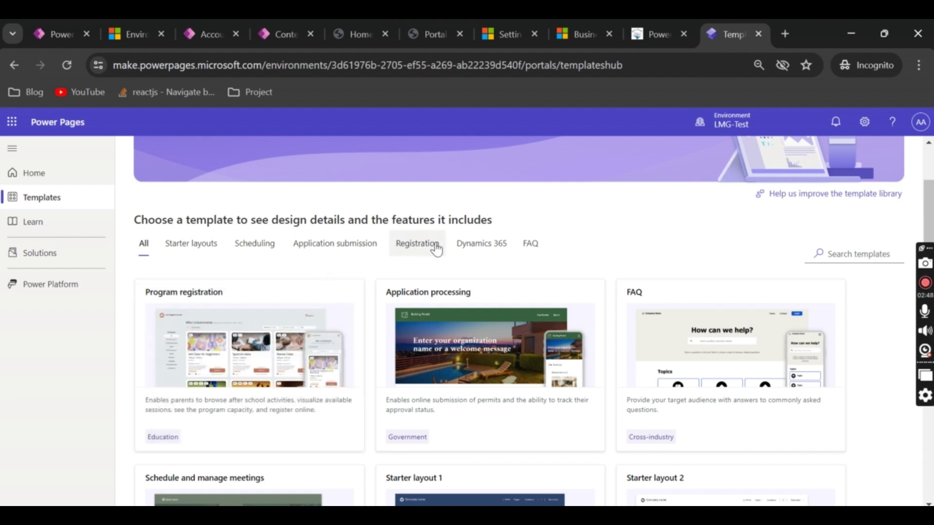
click(475, 245)
scroll(595, 375, down, 3)
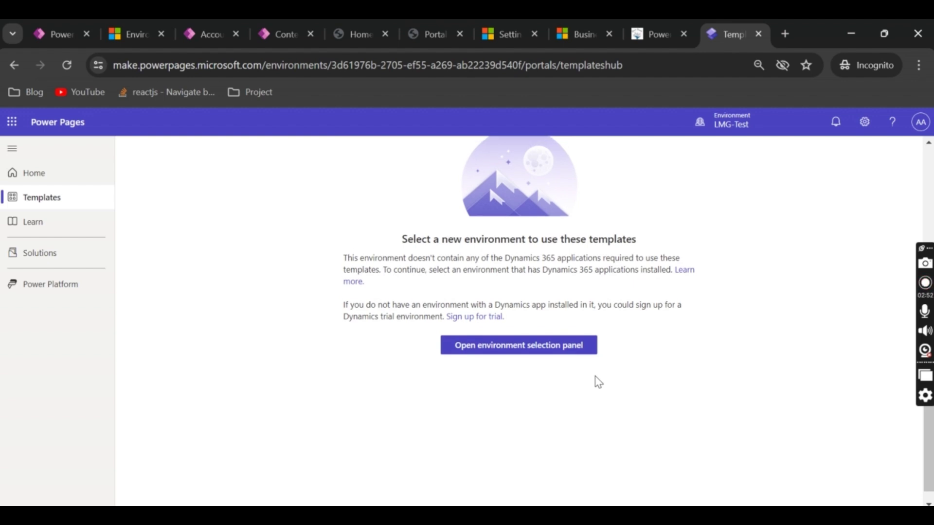
scroll(598, 380, up, 3)
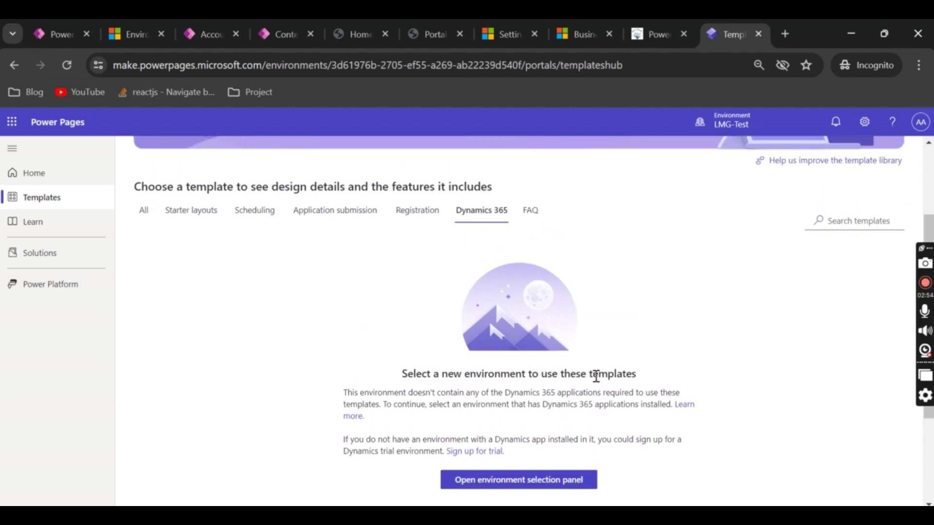
scroll(604, 328, up, 1)
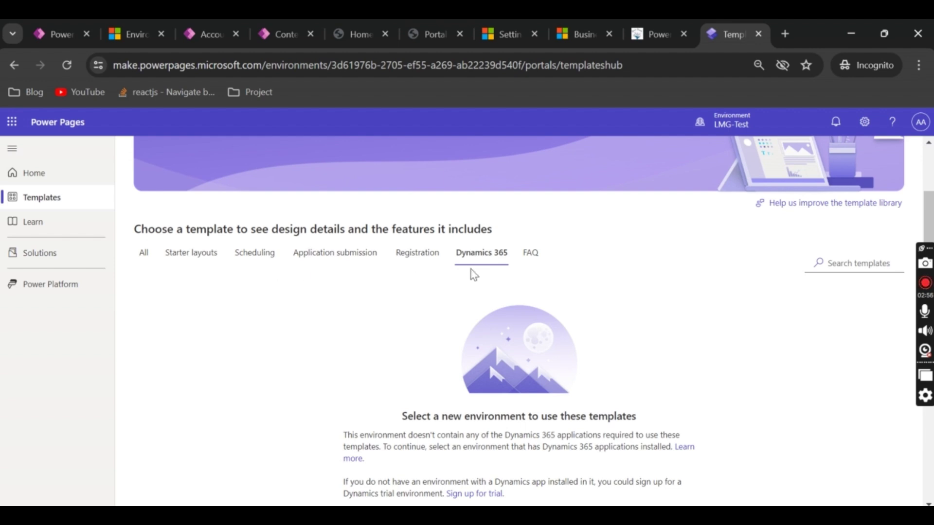
click(145, 255)
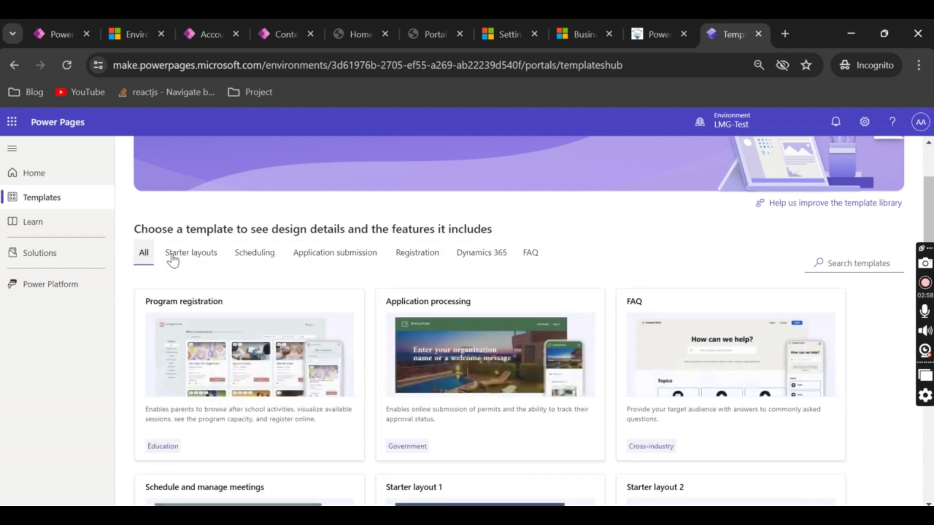
scroll(481, 369, down, 8)
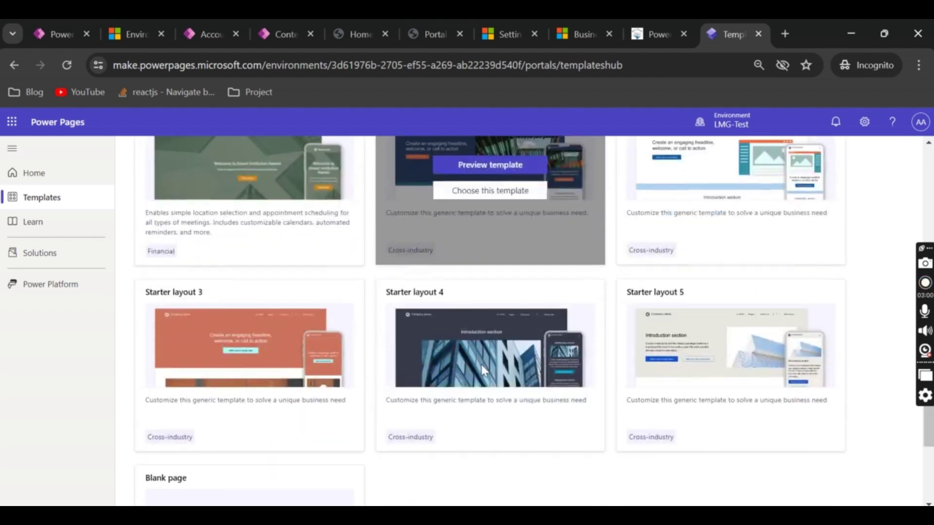
scroll(481, 366, down, 3)
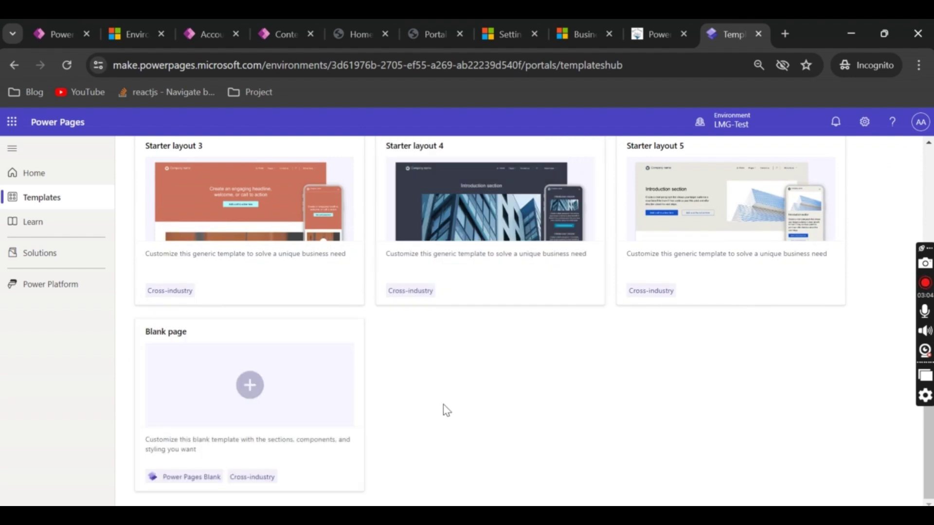
scroll(442, 402, up, 8)
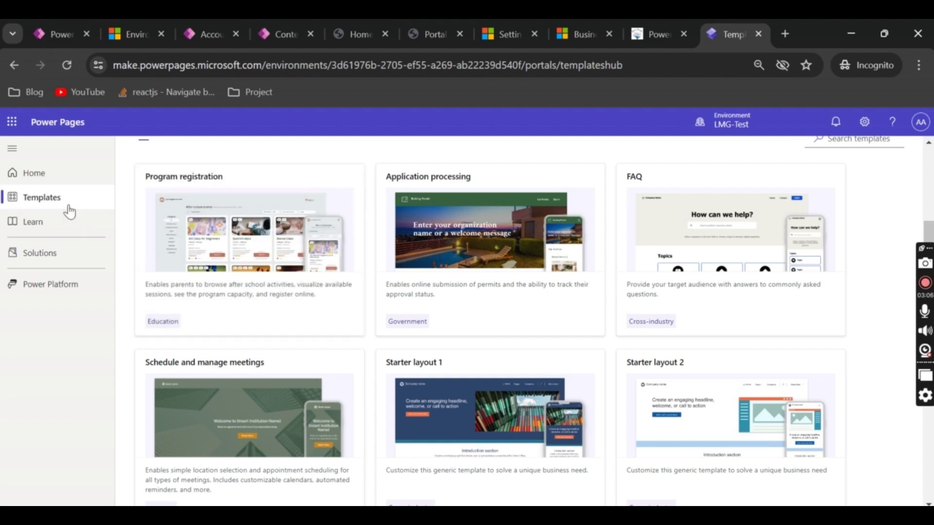
Return to the LMG-Test home page to view the Copilot prompt and template or blank-site options
click(37, 183)
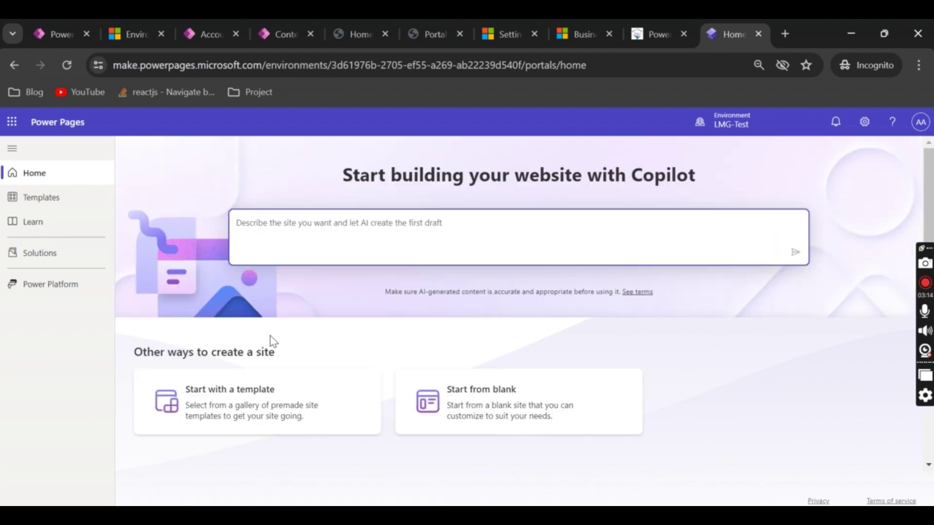
scroll(272, 340, down, 2)
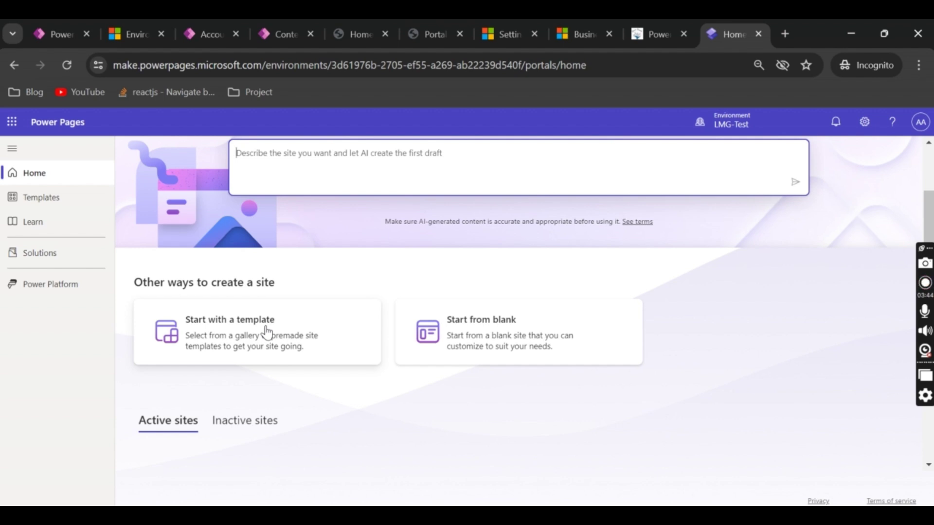
scroll(340, 350, up, 2)
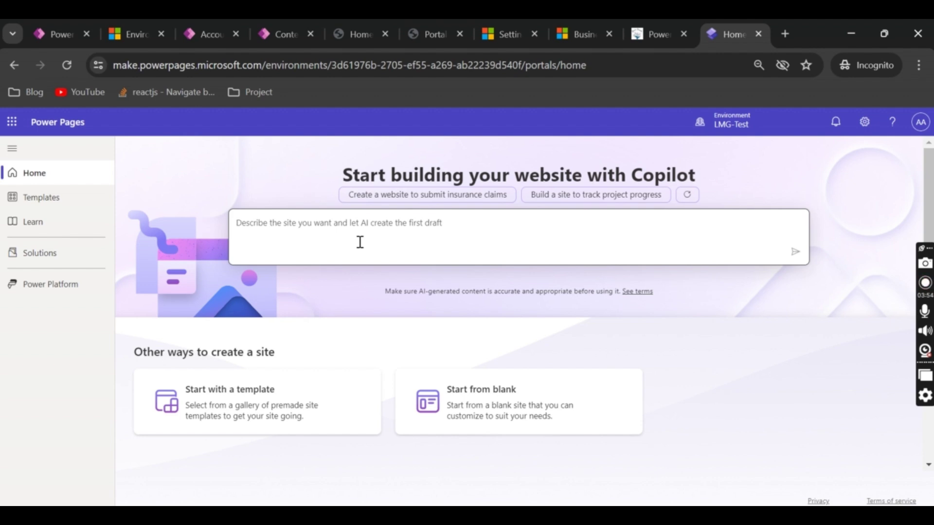
Ask Copilot 'I want to create a website for ecommerce' to draft a new site
click(269, 226)
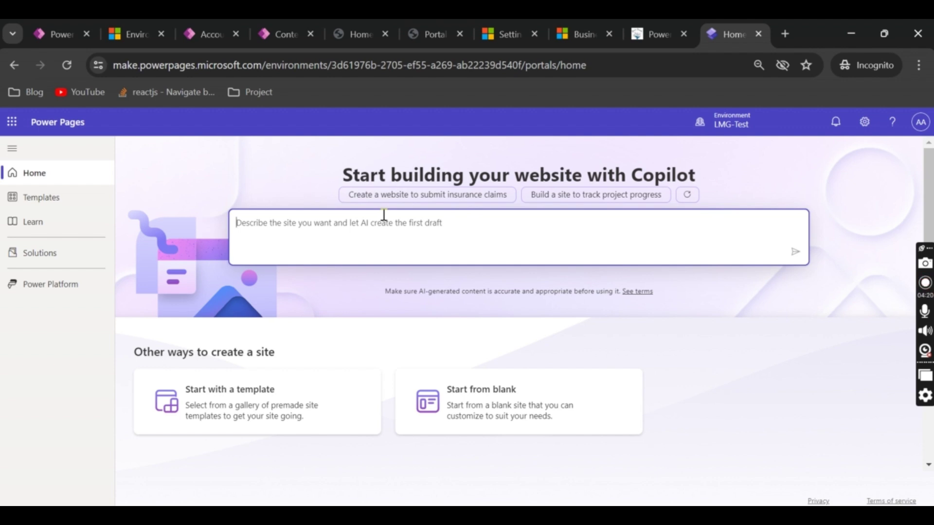
text(I want to crea)
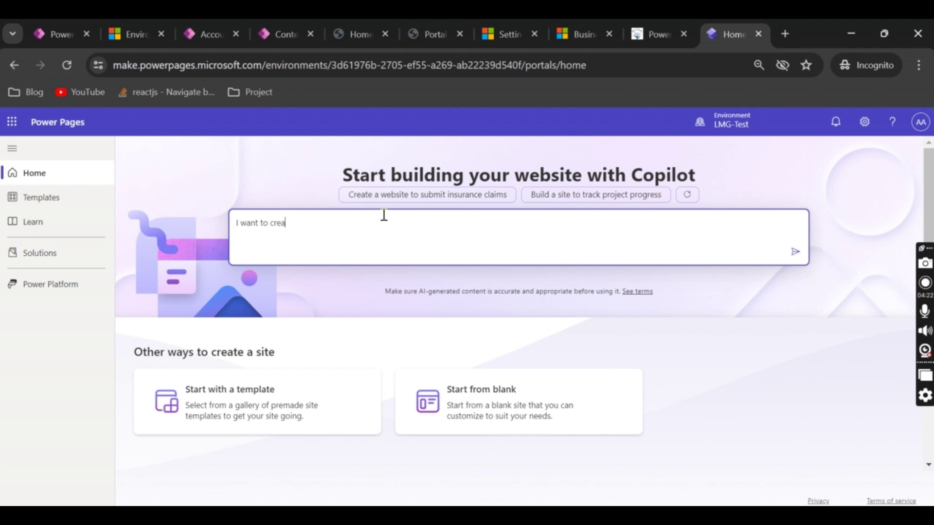
text(te a website for ecommerce)
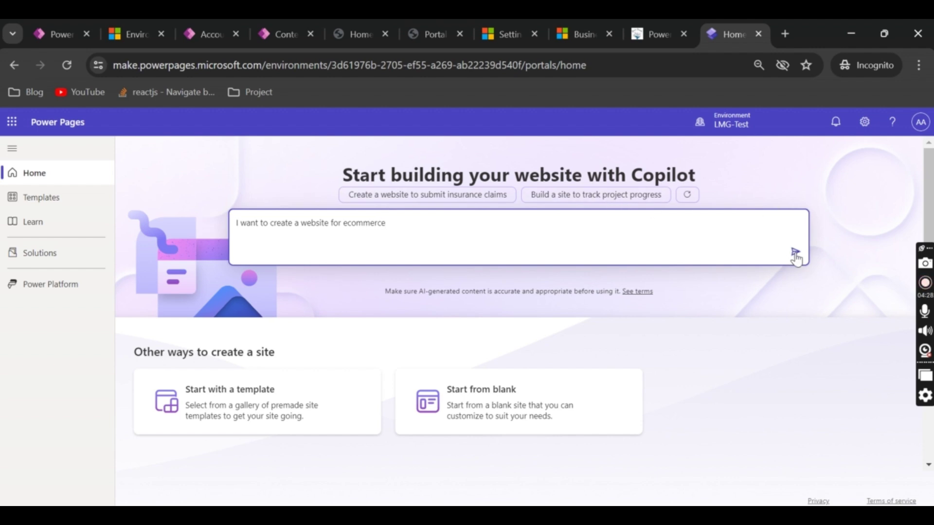
click(796, 253)
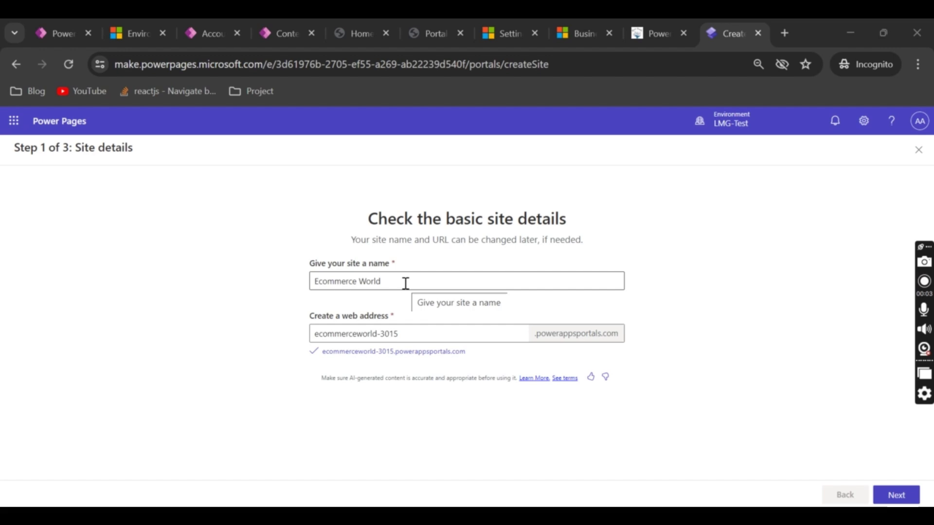
Keep the name Ecommerce World and address ecommerceworld-3015.powerappsportals.com, then continue
click(405, 283)
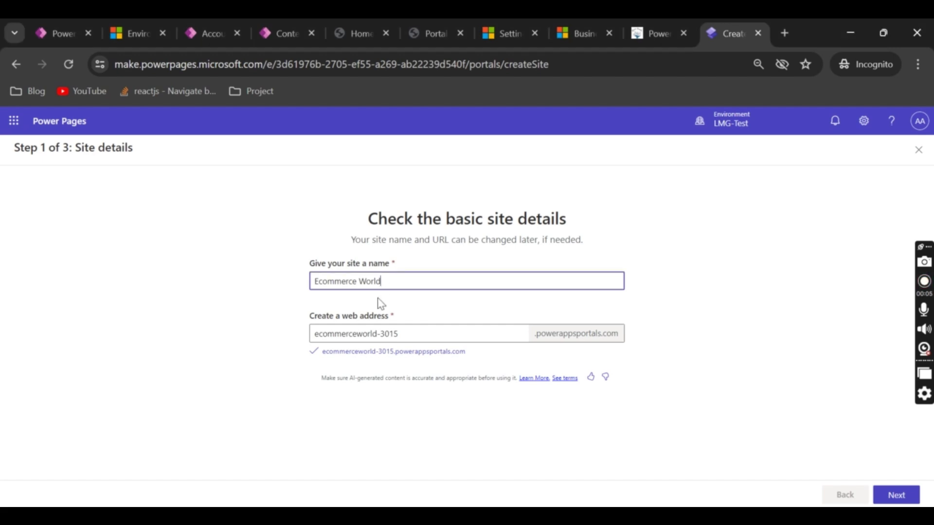
click(362, 333)
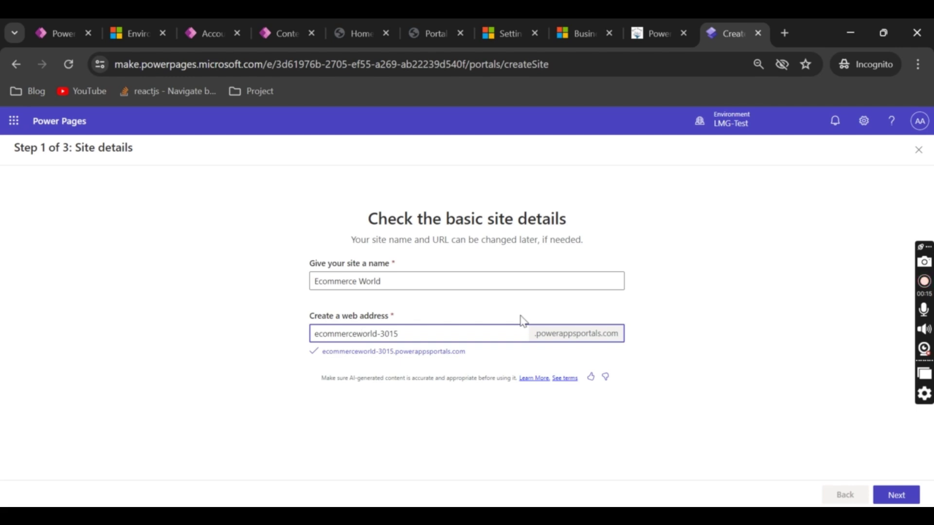
click(401, 282)
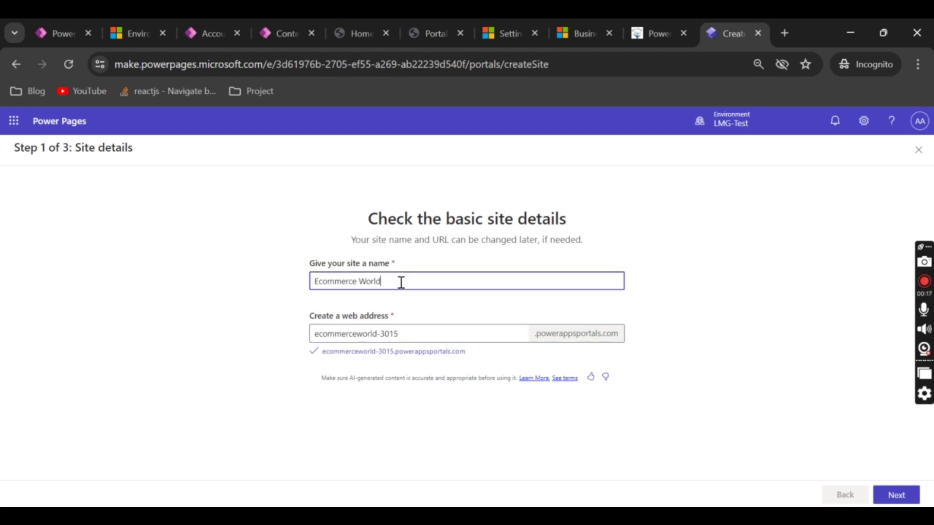
click(897, 494)
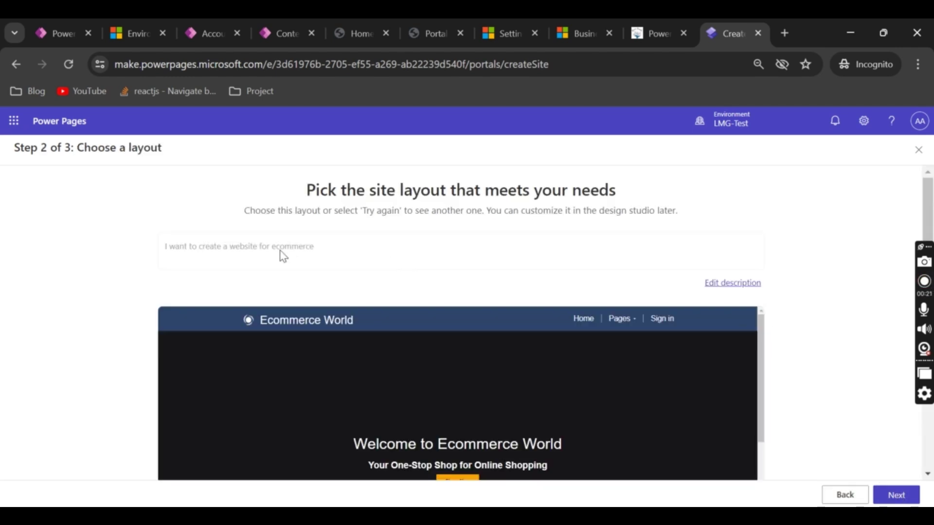
Scroll through the first proposed Ecommerce World layout preview
scroll(524, 280, down, 3)
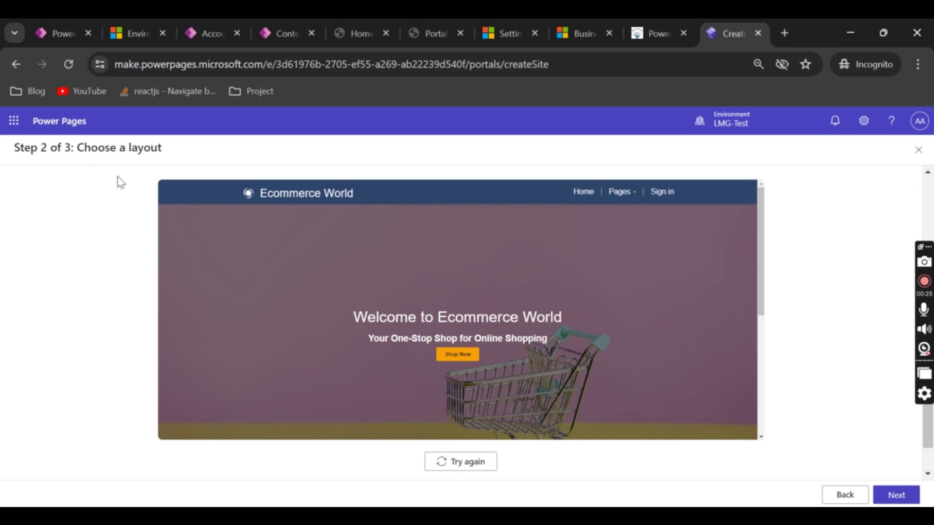
scroll(355, 377, down, 3)
scroll(605, 421, down, 5)
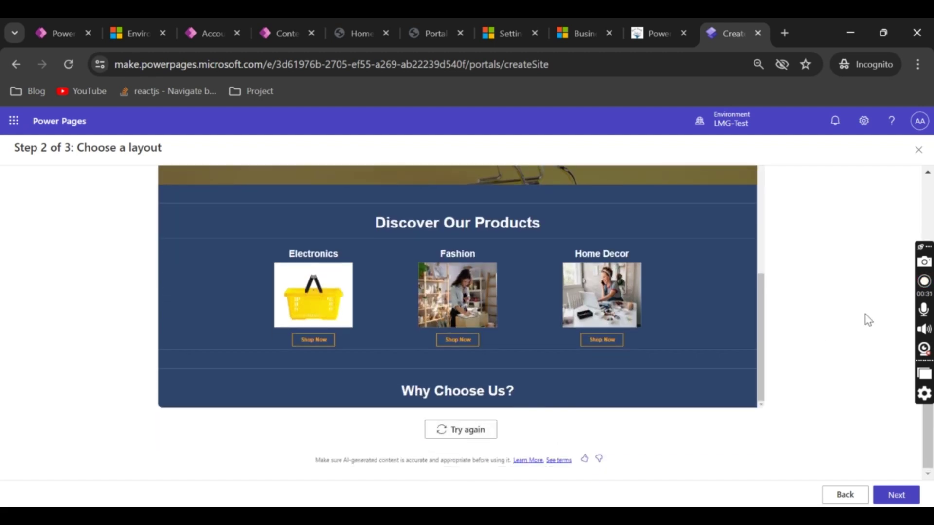
scroll(865, 315, up, 2)
scroll(565, 307, up, 5)
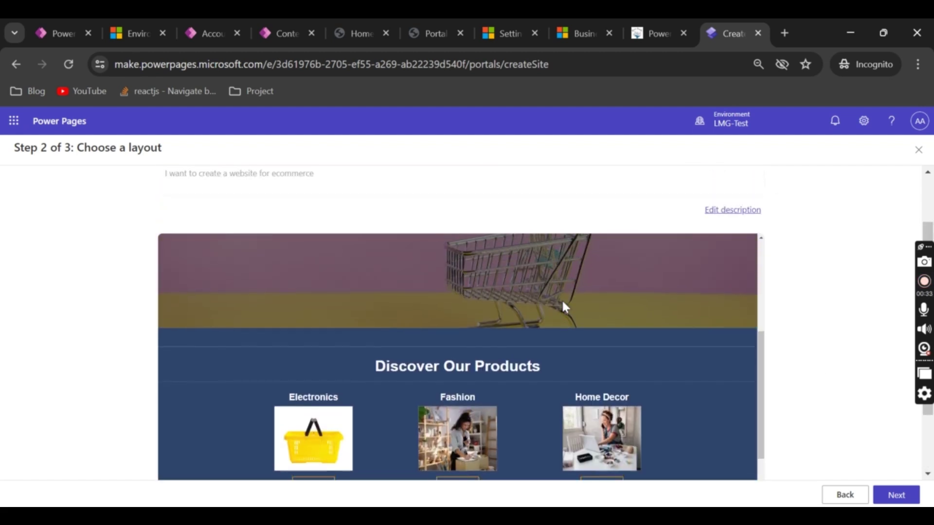
scroll(676, 311, up, 1)
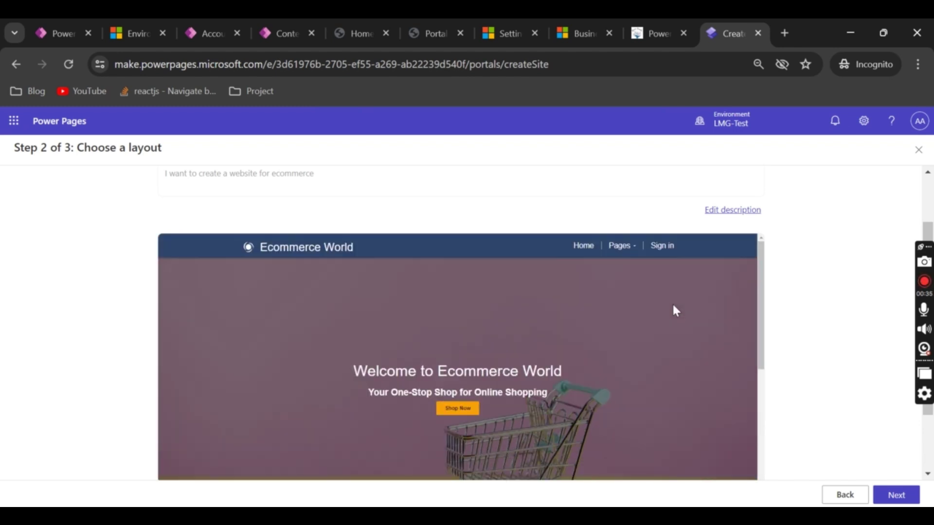
scroll(823, 277, up, 2)
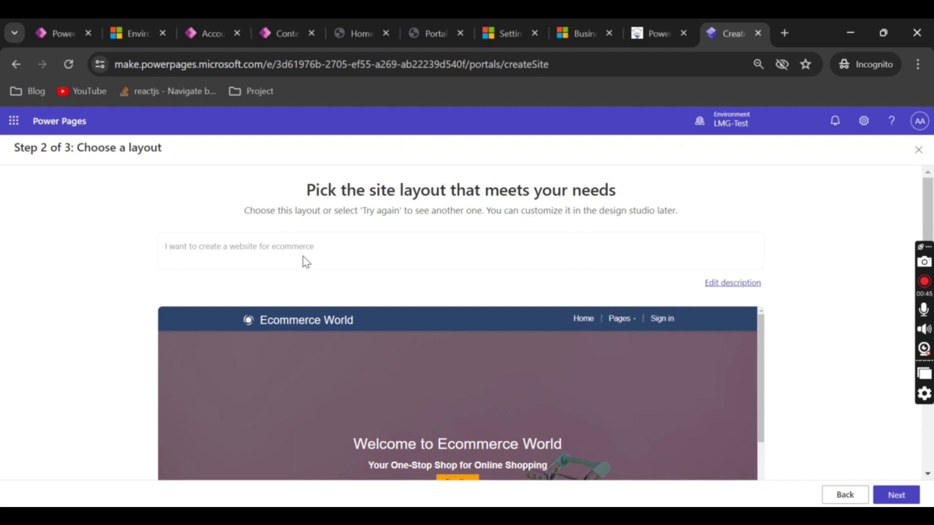
scroll(304, 258, down, 3)
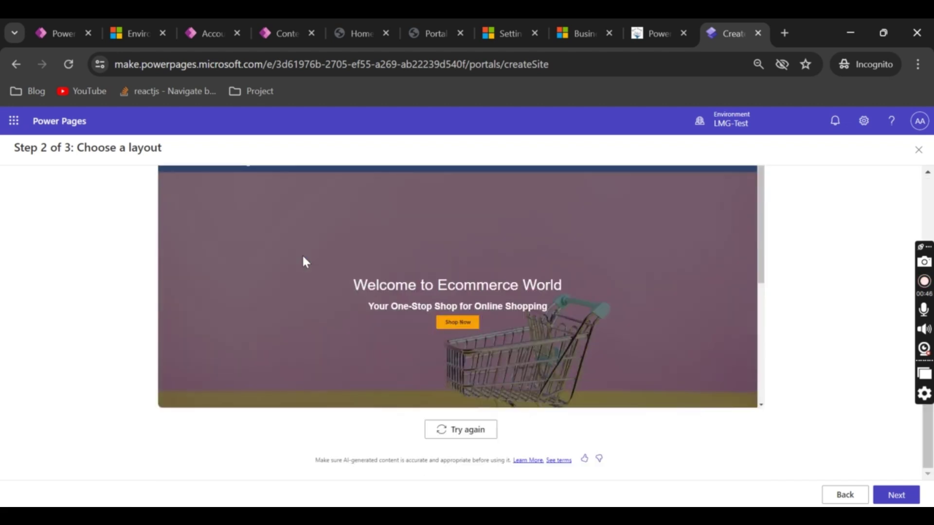
Generate an alternative layout with Featured Products, Why Choose Us and Customer Reviews sections
click(460, 438)
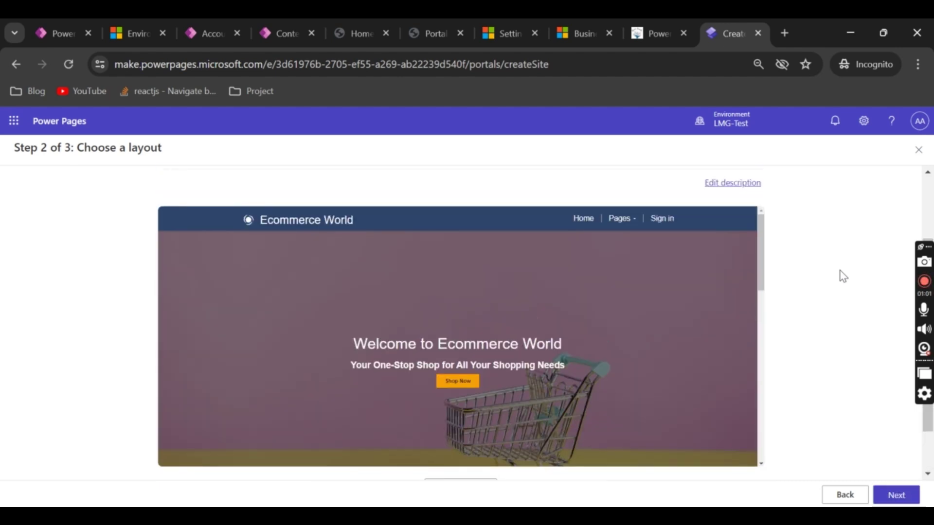
scroll(667, 298, down, 2)
scroll(667, 302, down, 6)
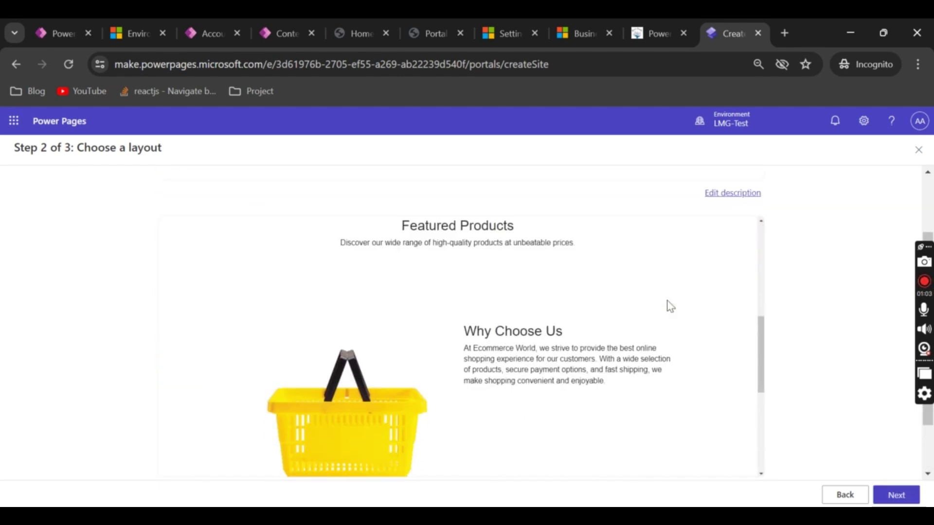
scroll(670, 306, down, 6)
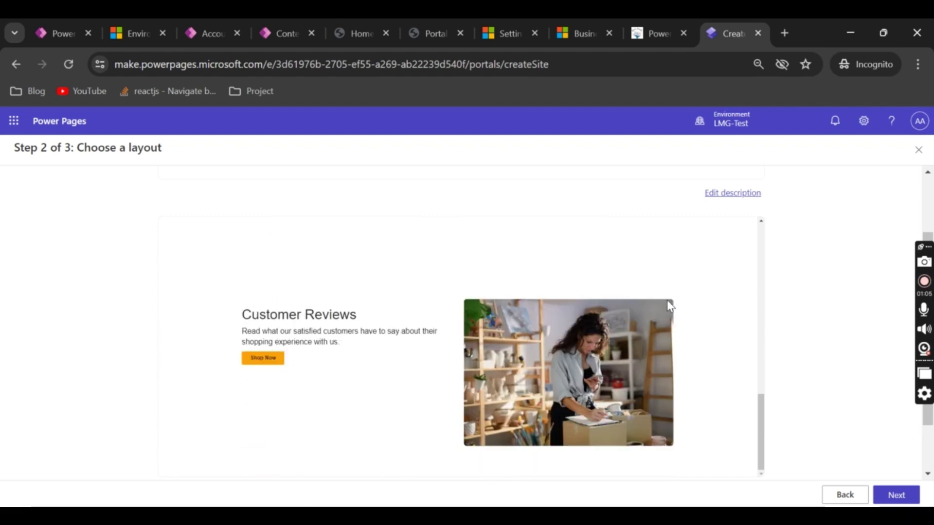
scroll(669, 305, up, 3)
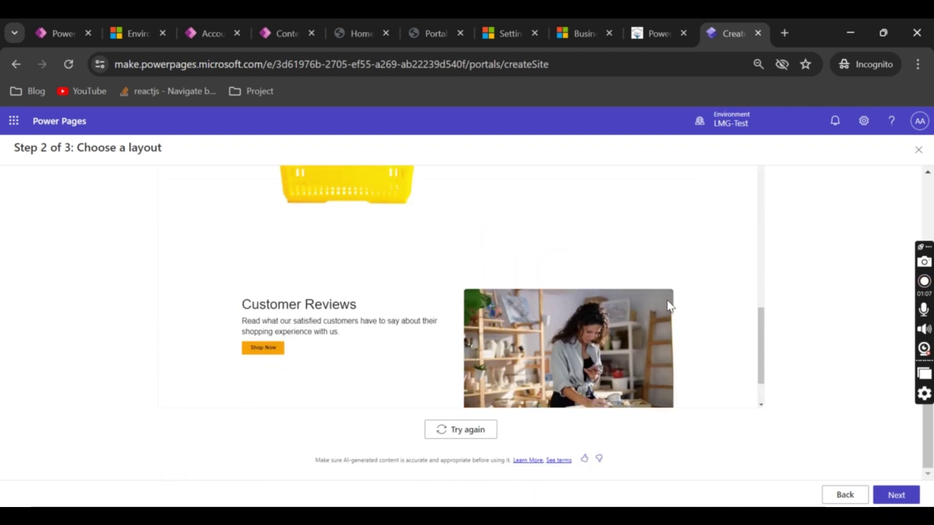
scroll(839, 254, up, 3)
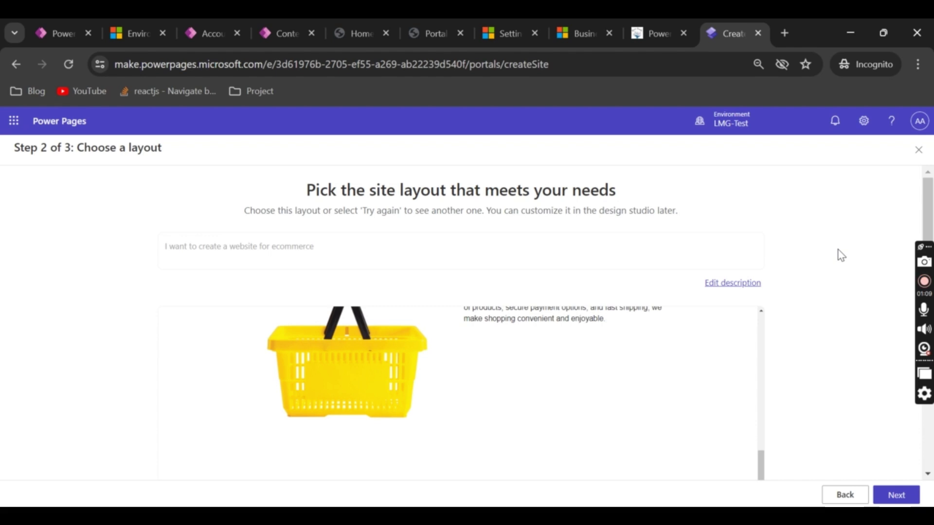
Add the Cart, FAQ and About Us pages and create the site
click(896, 495)
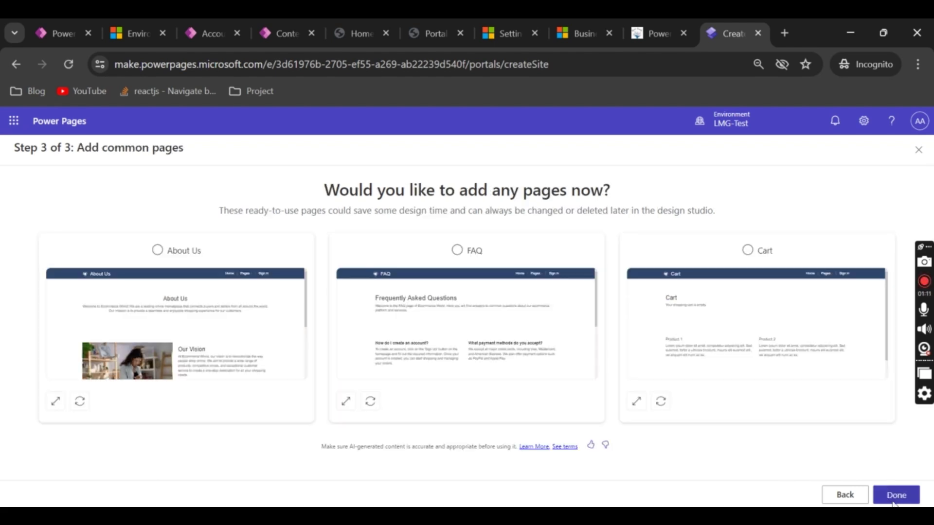
scroll(600, 362, down, 1)
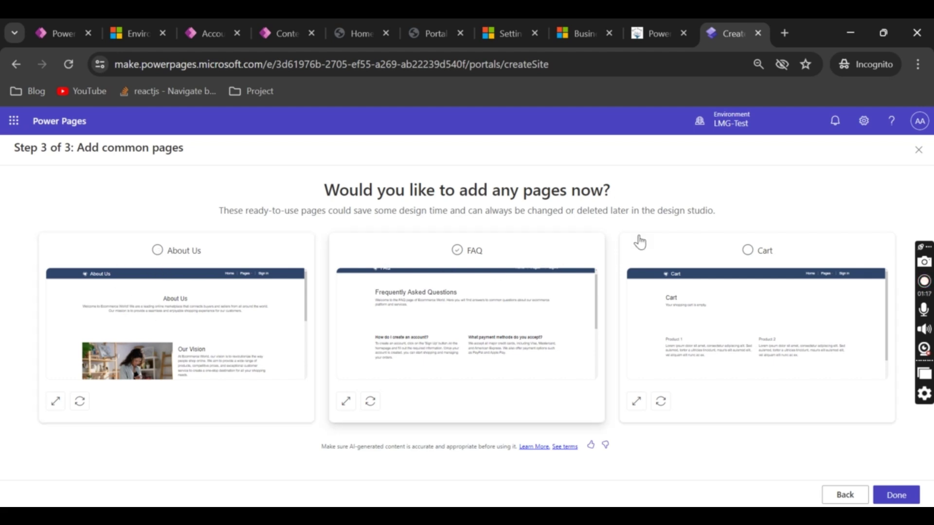
click(745, 250)
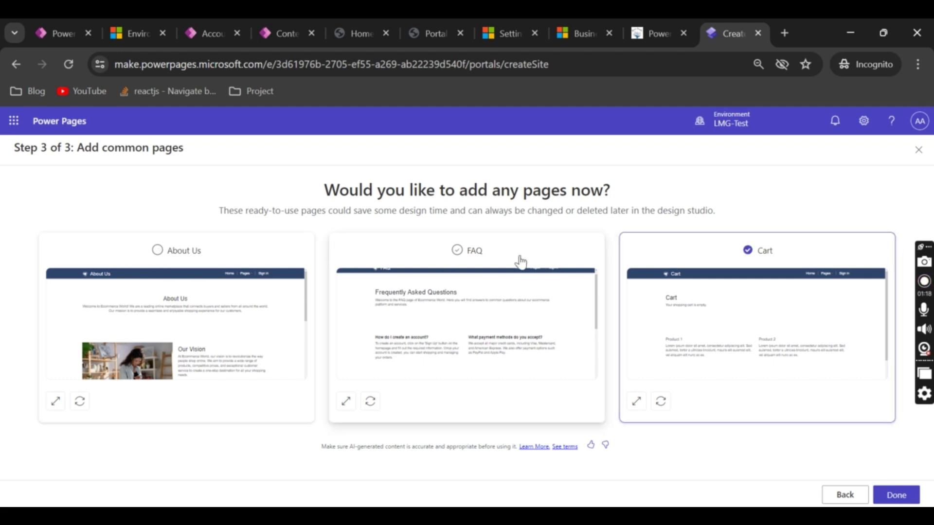
click(457, 250)
click(158, 251)
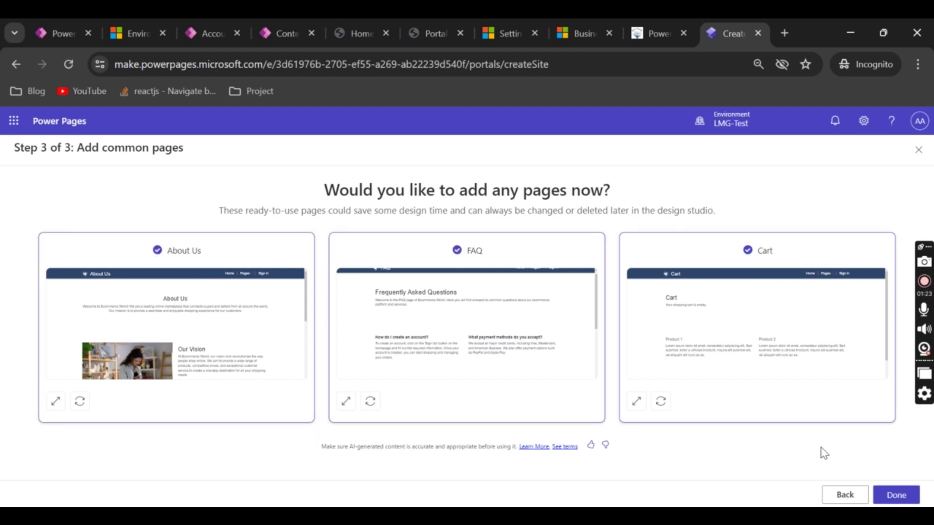
click(896, 495)
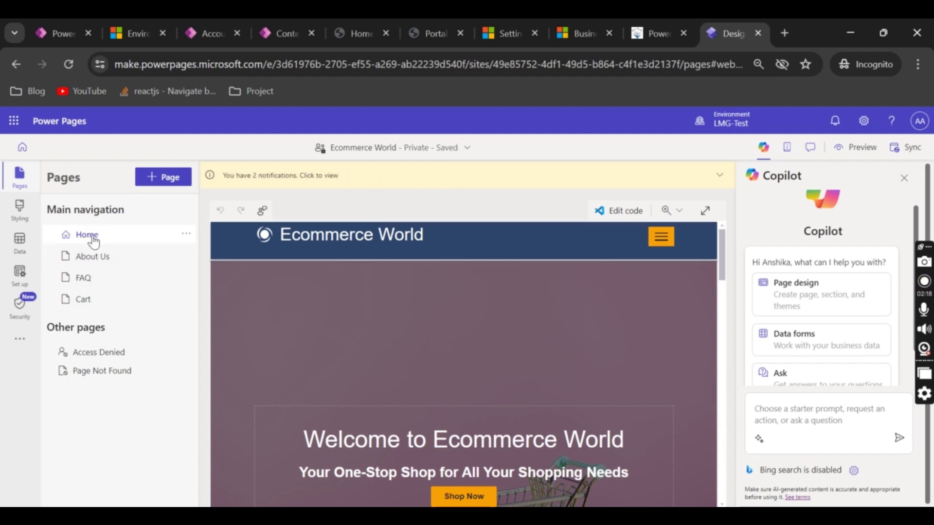
Review the Ecommerce World home page, close Copilot, and show the desktop and QR-code preview choices
scroll(583, 328, down, 5)
scroll(583, 335, down, 10)
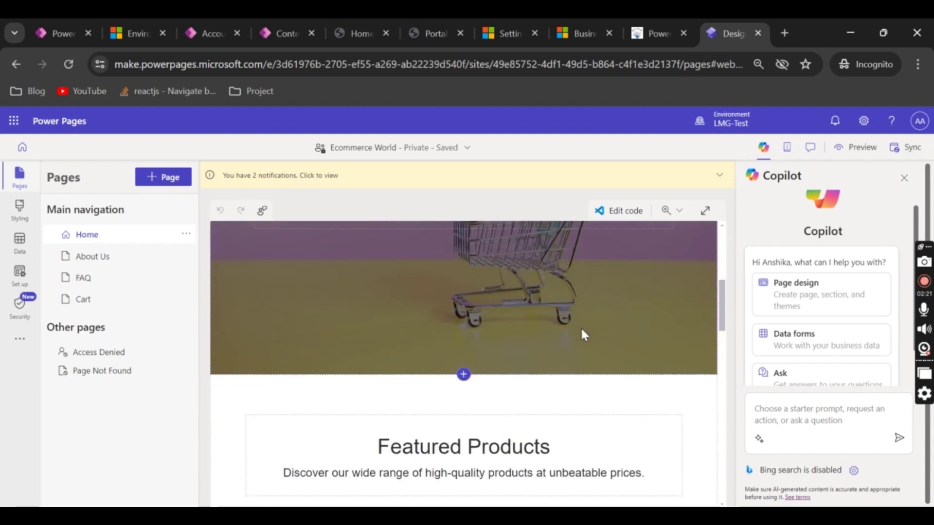
scroll(584, 335, down, 8)
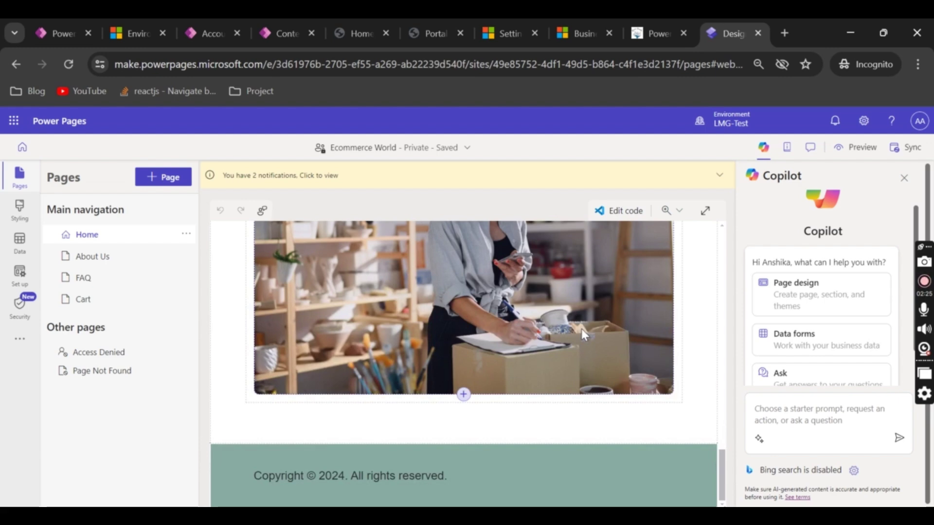
scroll(581, 331, up, 20)
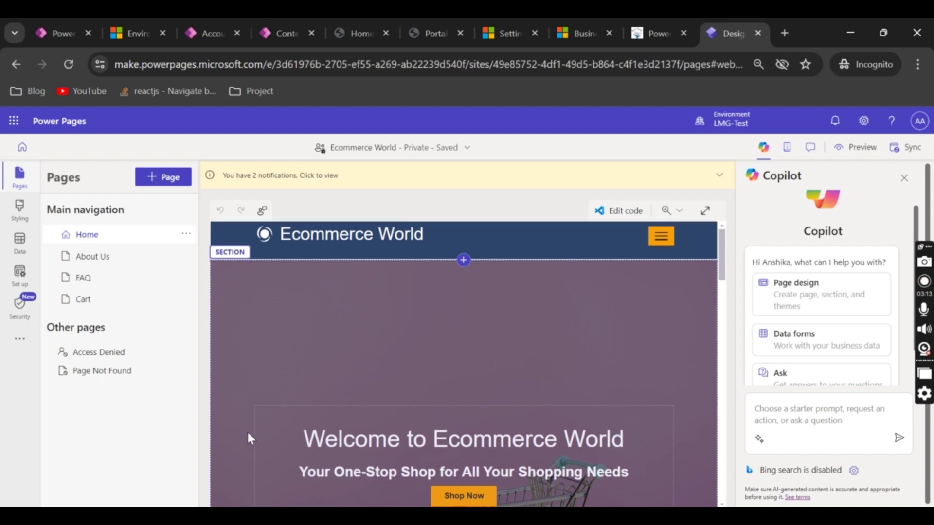
click(905, 178)
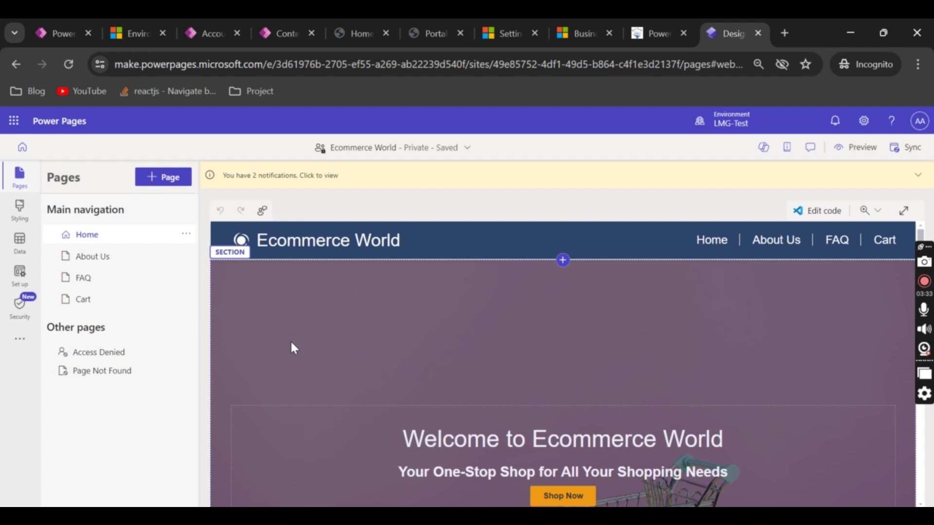
click(862, 148)
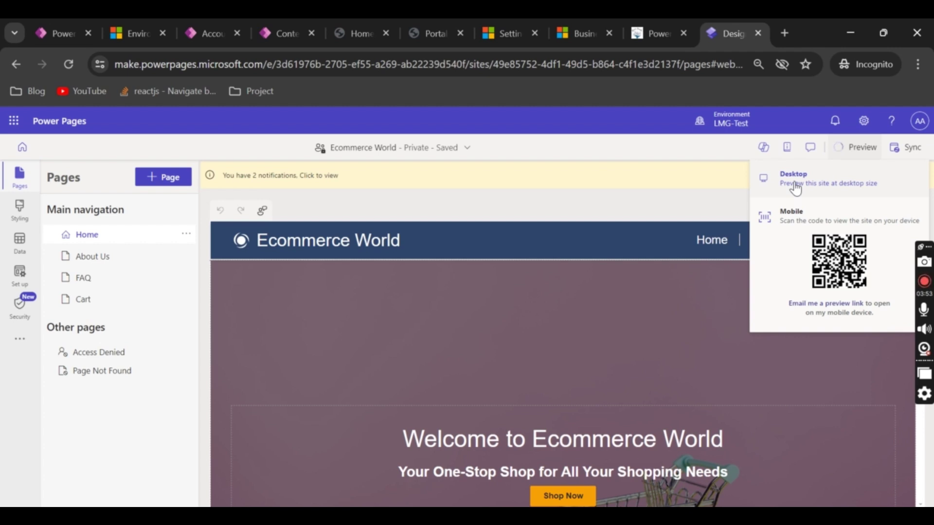
Preview the live Ecommerce World site on desktop down to its footer, then return home
click(825, 183)
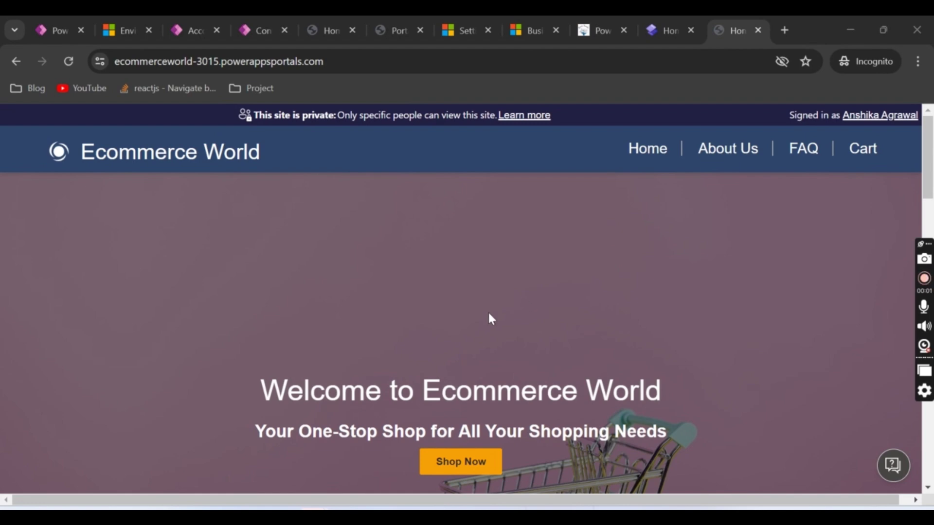
scroll(489, 314, down, 8)
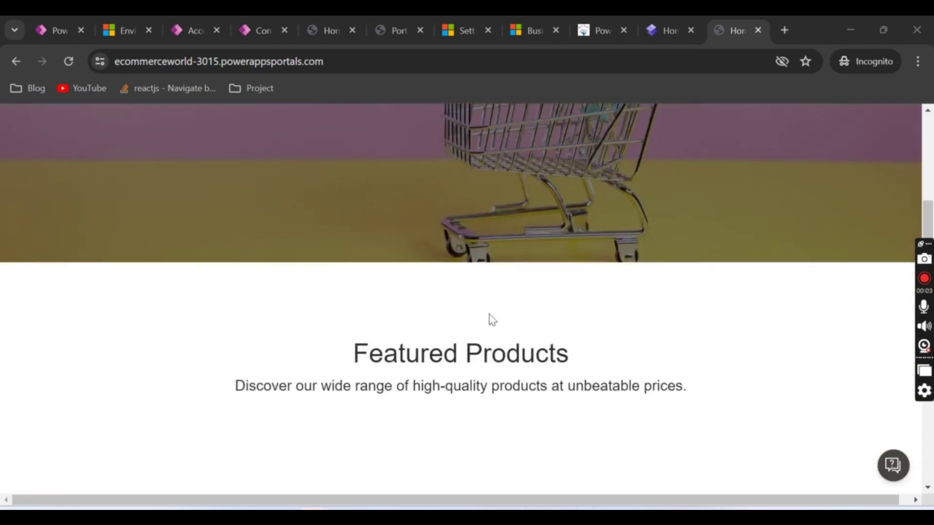
scroll(489, 316, down, 15)
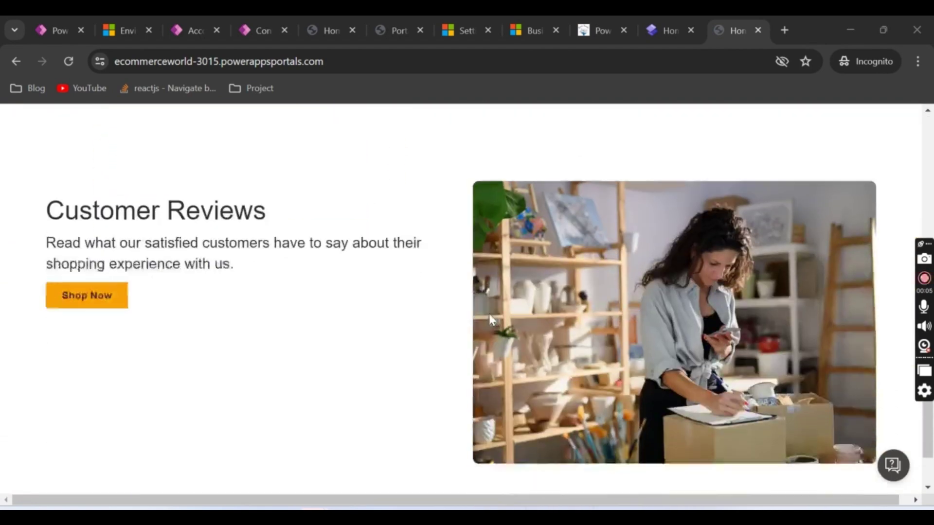
scroll(489, 317, down, 2)
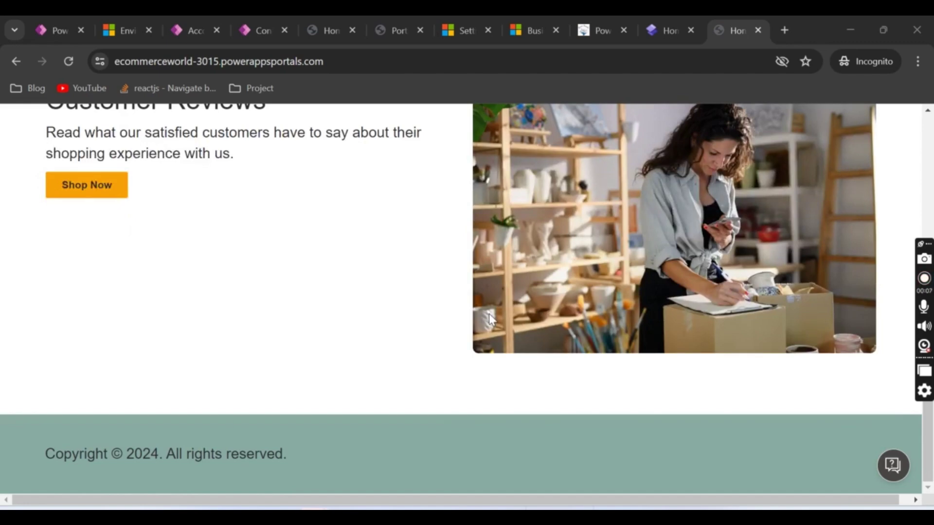
scroll(489, 317, up, 20)
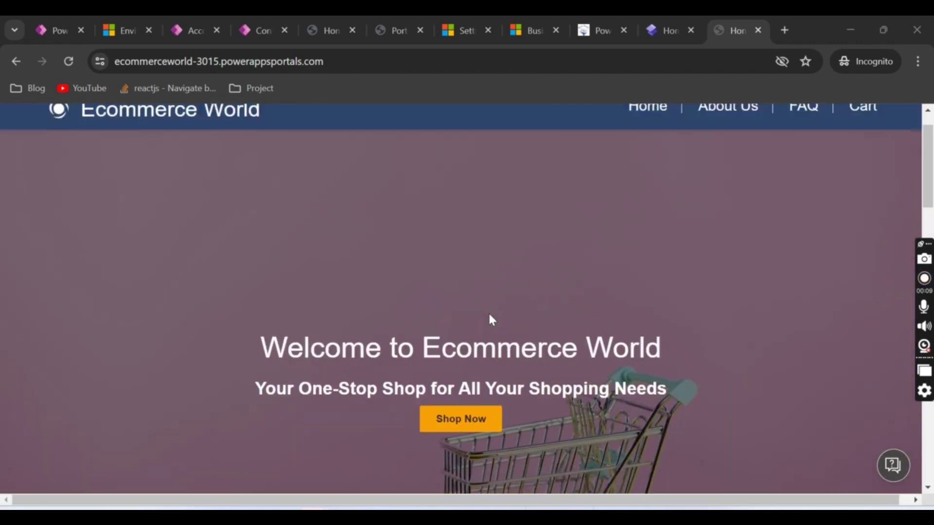
click(658, 31)
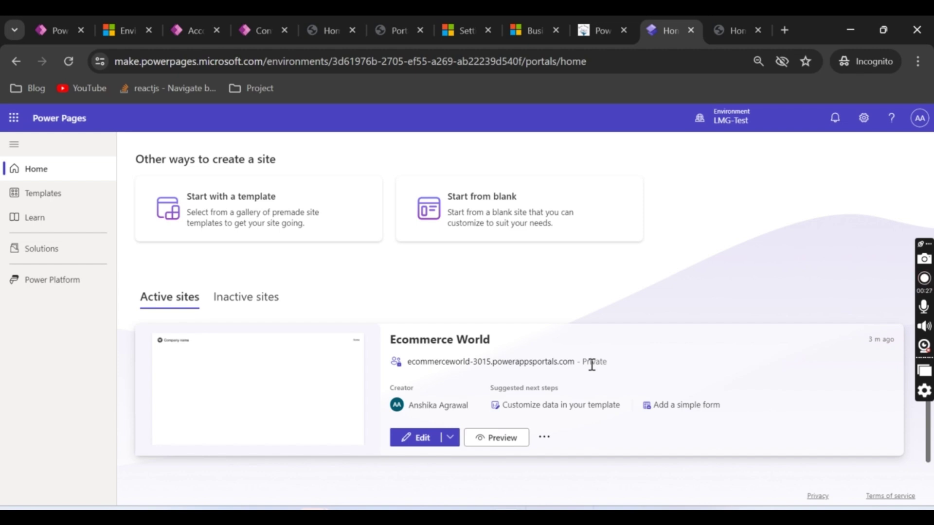
click(544, 439)
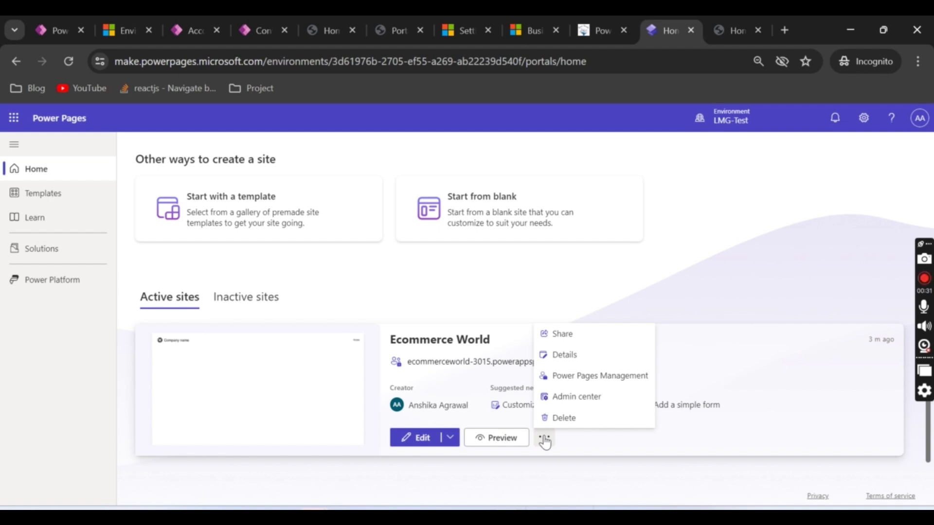
click(650, 306)
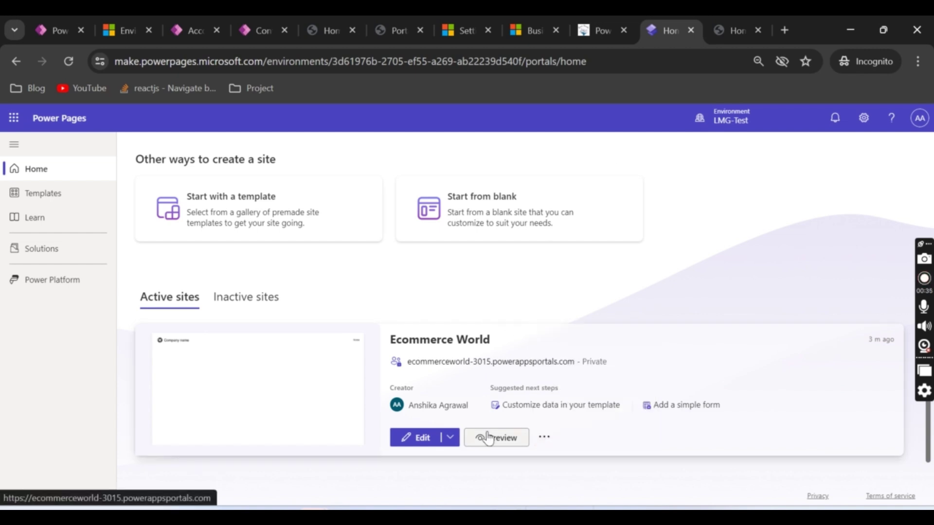
click(728, 27)
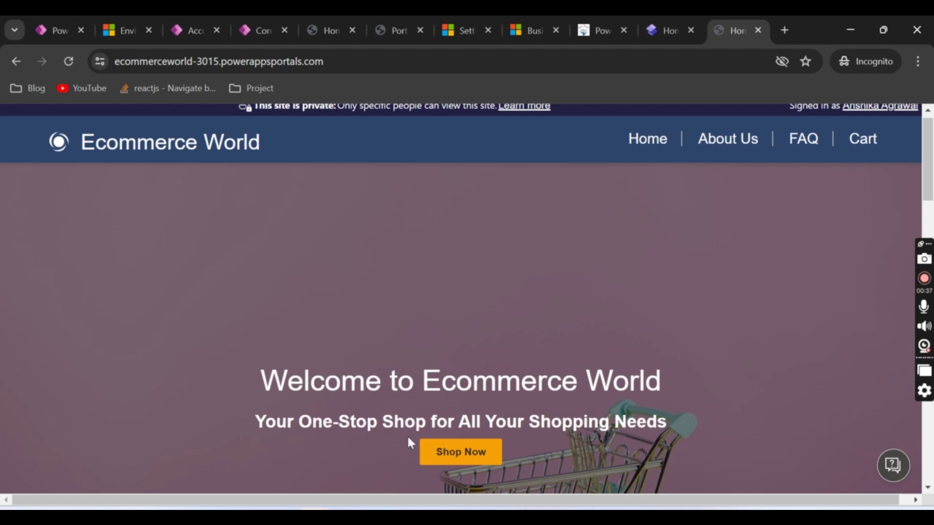
scroll(313, 375, down, 4)
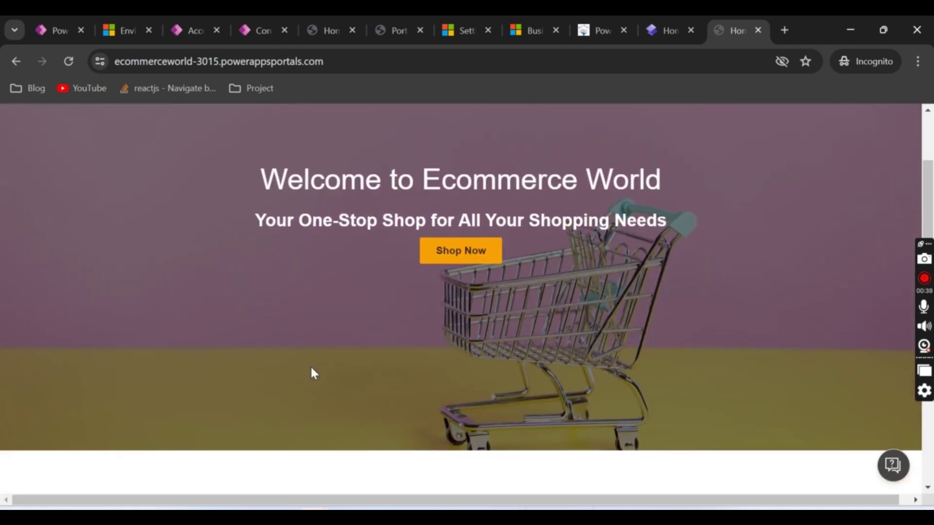
click(652, 30)
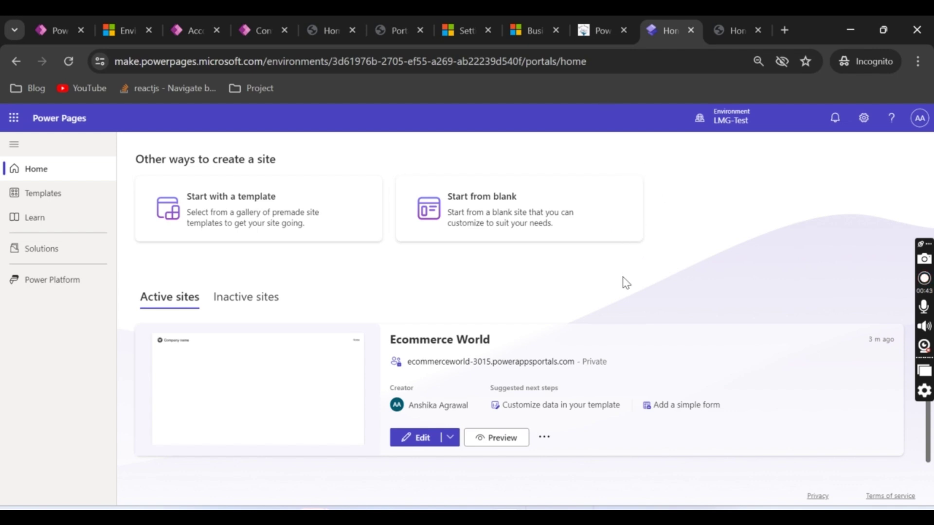
click(597, 34)
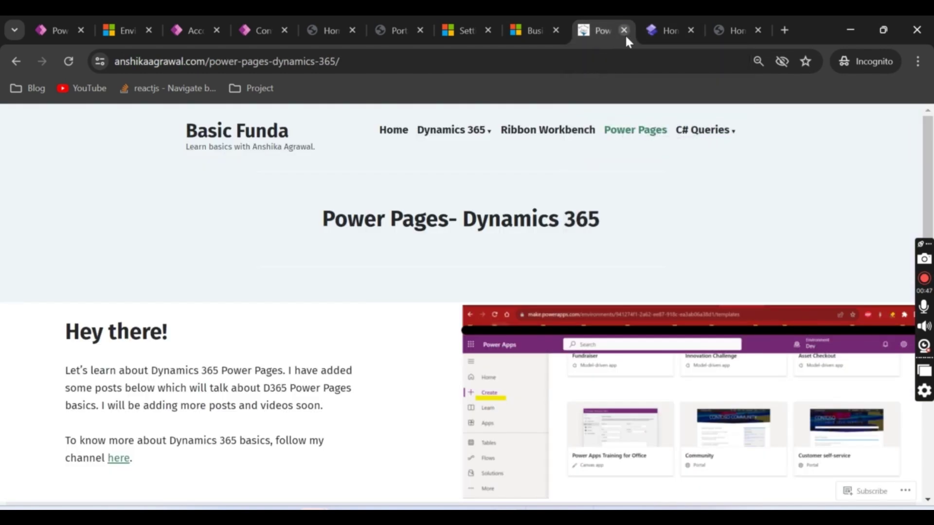
click(654, 34)
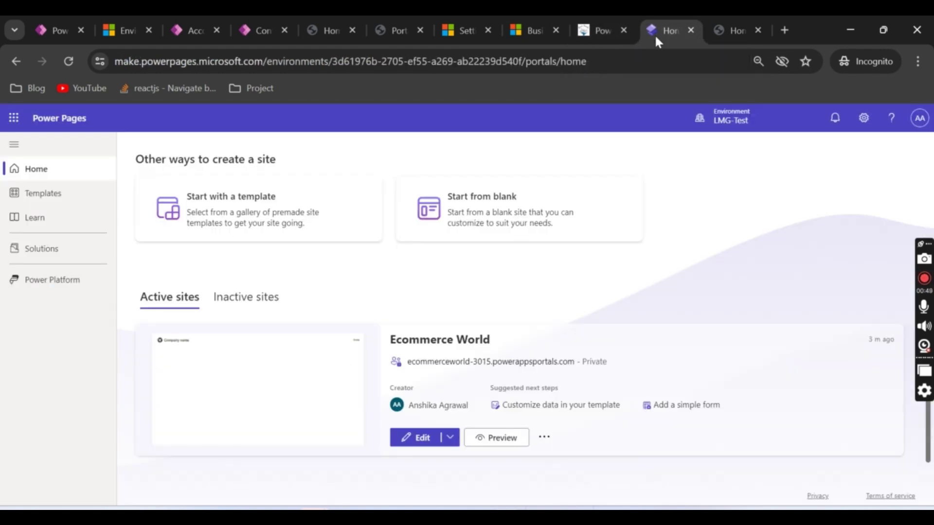